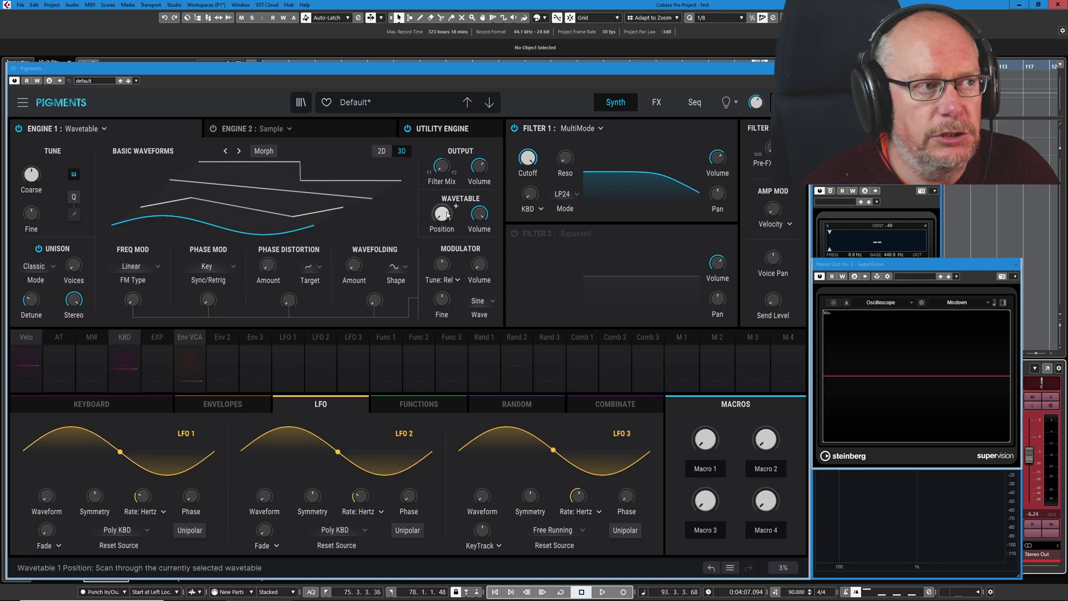
pyautogui.moveTo(456, 206)
pyautogui.scroll(10, 455, 205)
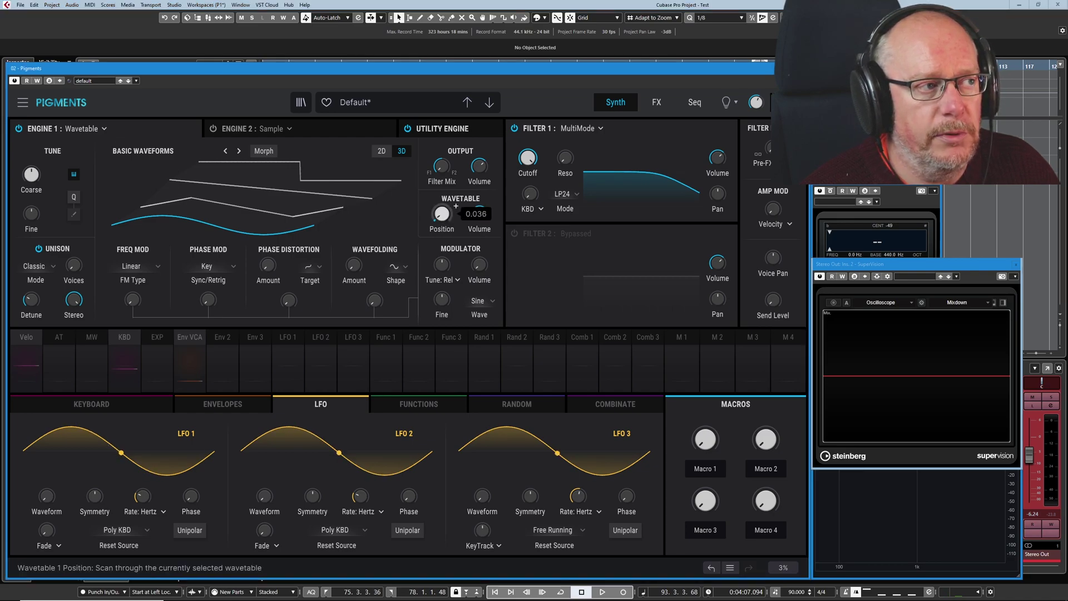
pyautogui.scroll(14, 456, 205)
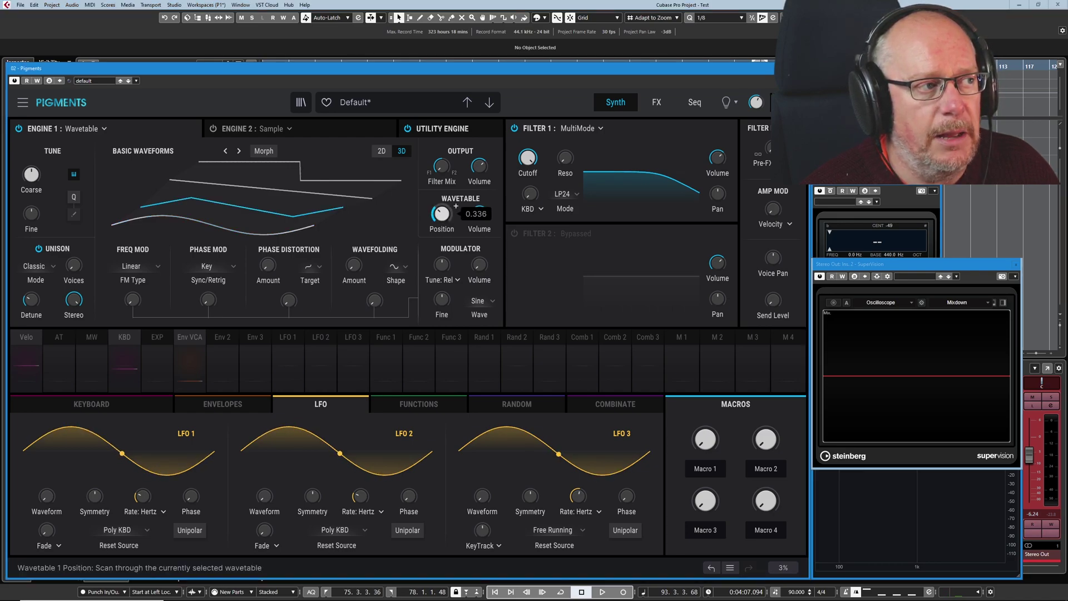
pyautogui.scroll(12, 455, 206)
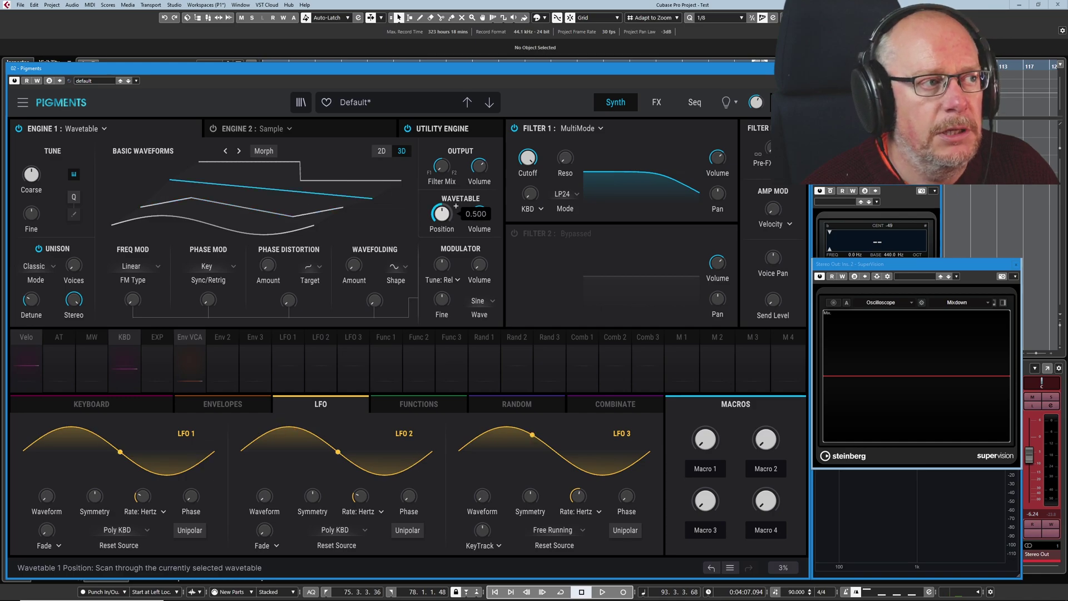
pyautogui.scroll(9, 456, 206)
pyautogui.scroll(-20, 456, 206)
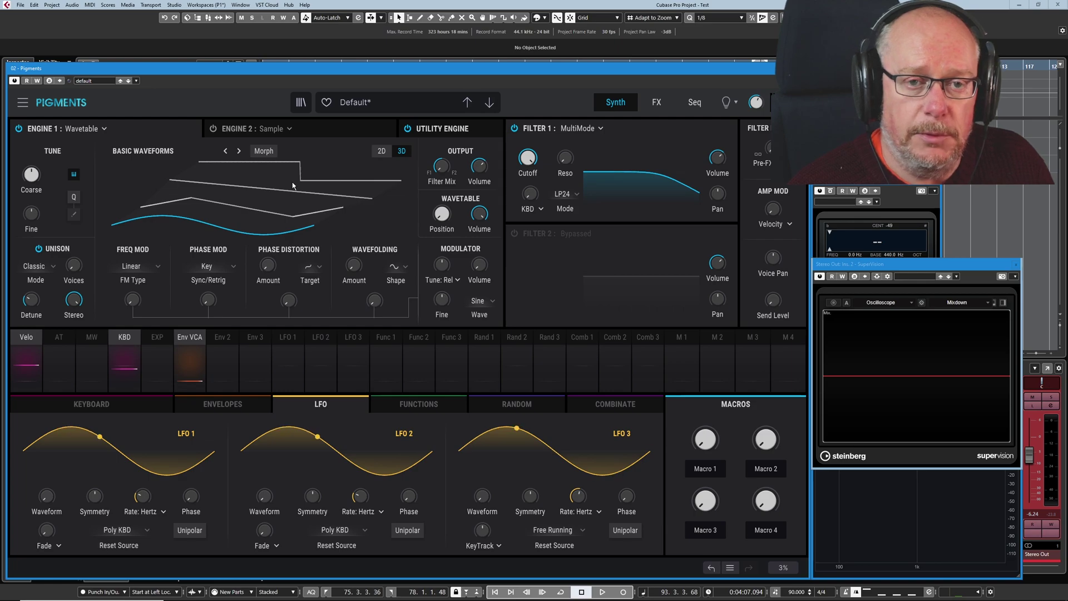
pyautogui.moveTo(454, 209)
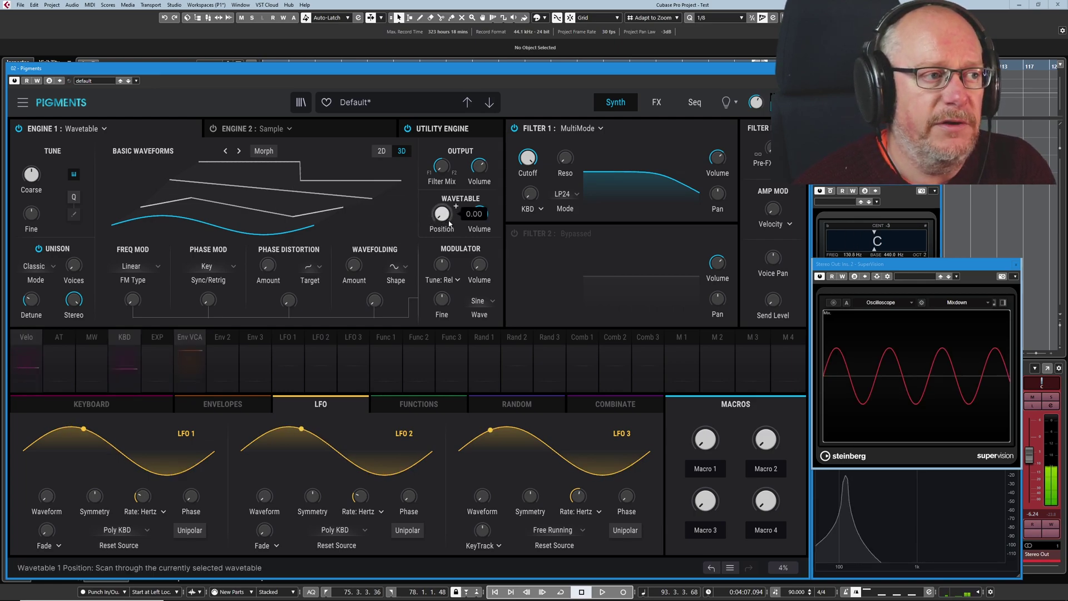
pyautogui.scroll(5, 456, 205)
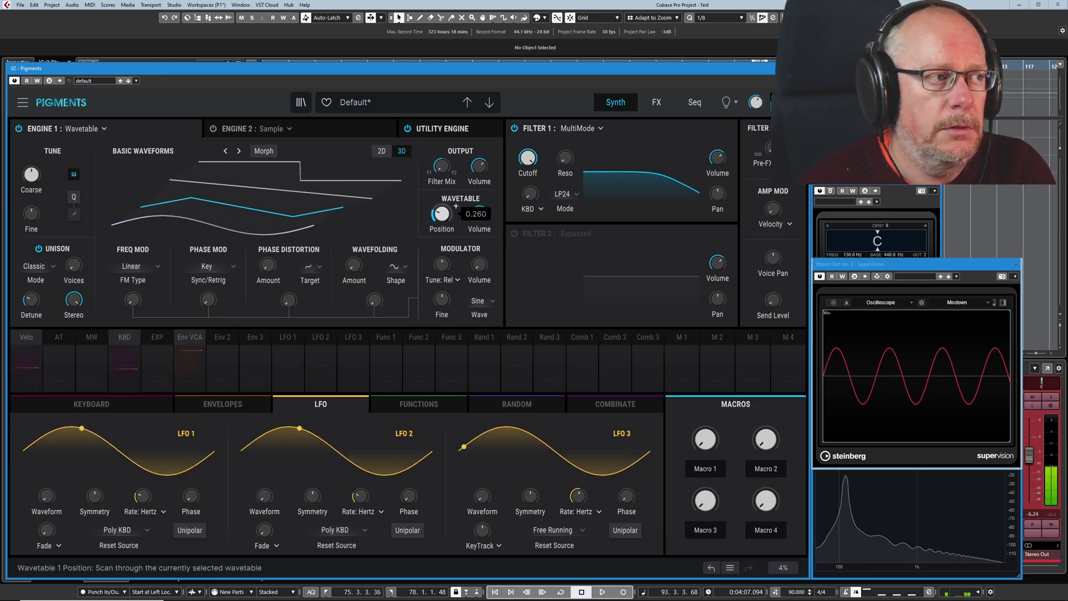
pyautogui.scroll(6, 456, 206)
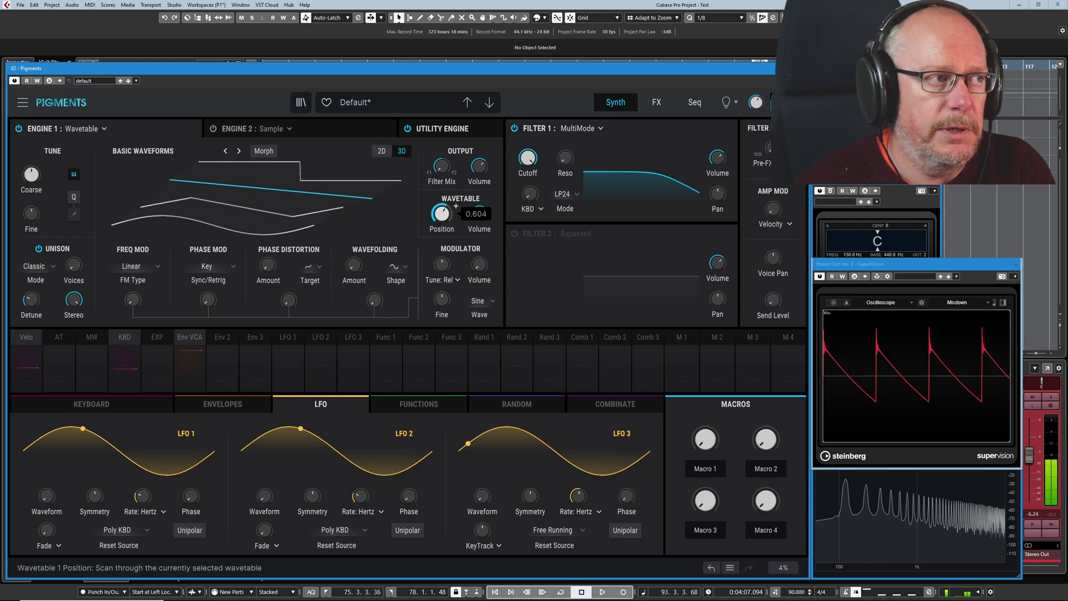
pyautogui.scroll(-7, 456, 206)
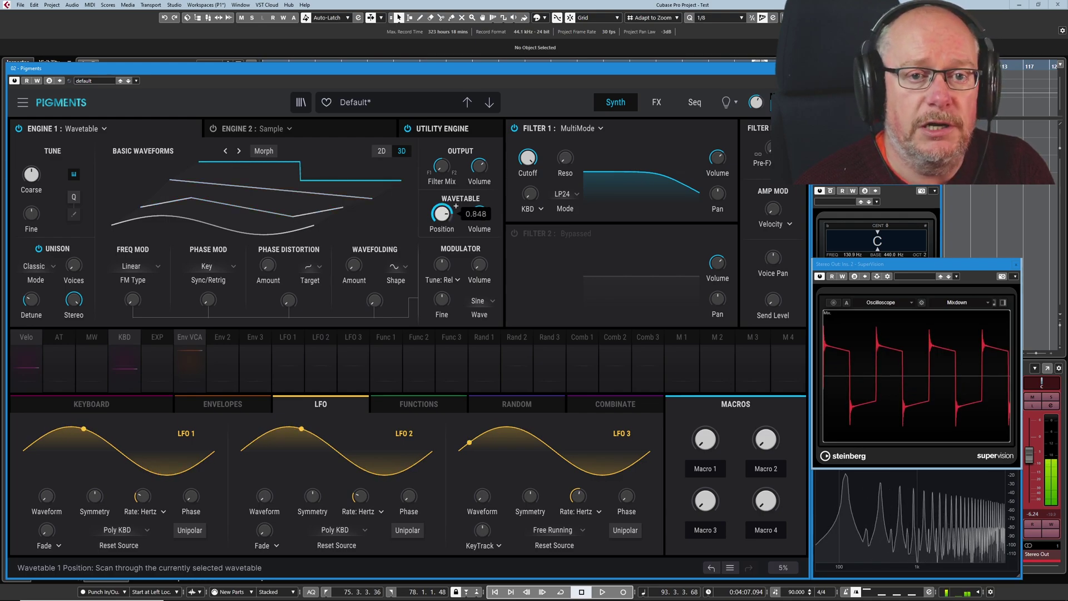
pyautogui.scroll(8, 455, 206)
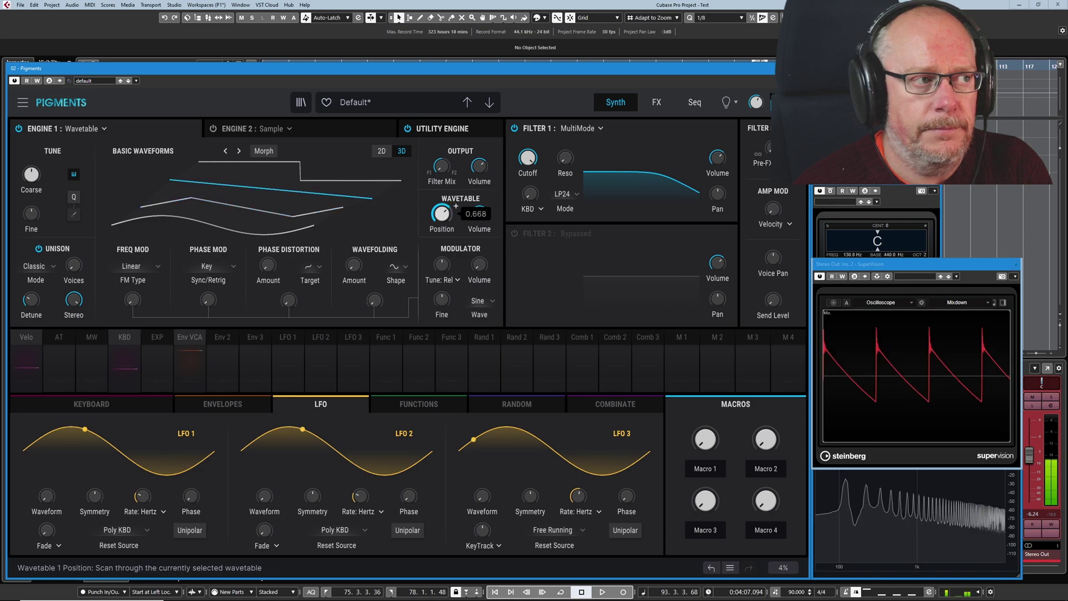
pyautogui.scroll(-9, 456, 206)
pyautogui.scroll(-2, 455, 206)
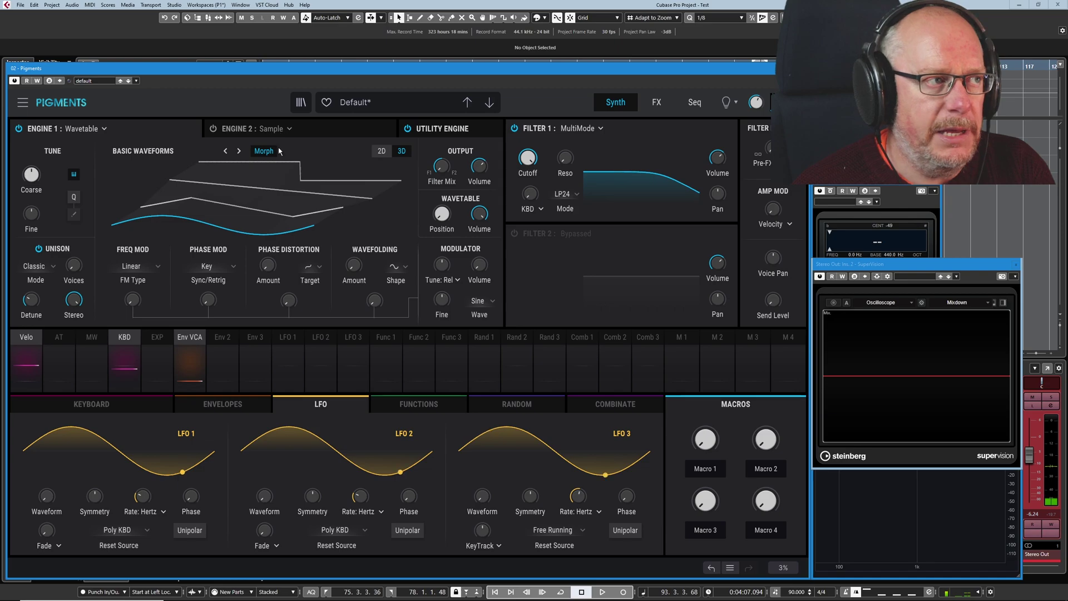
pyautogui.moveTo(451, 210); pyautogui.dragTo(456, 206)
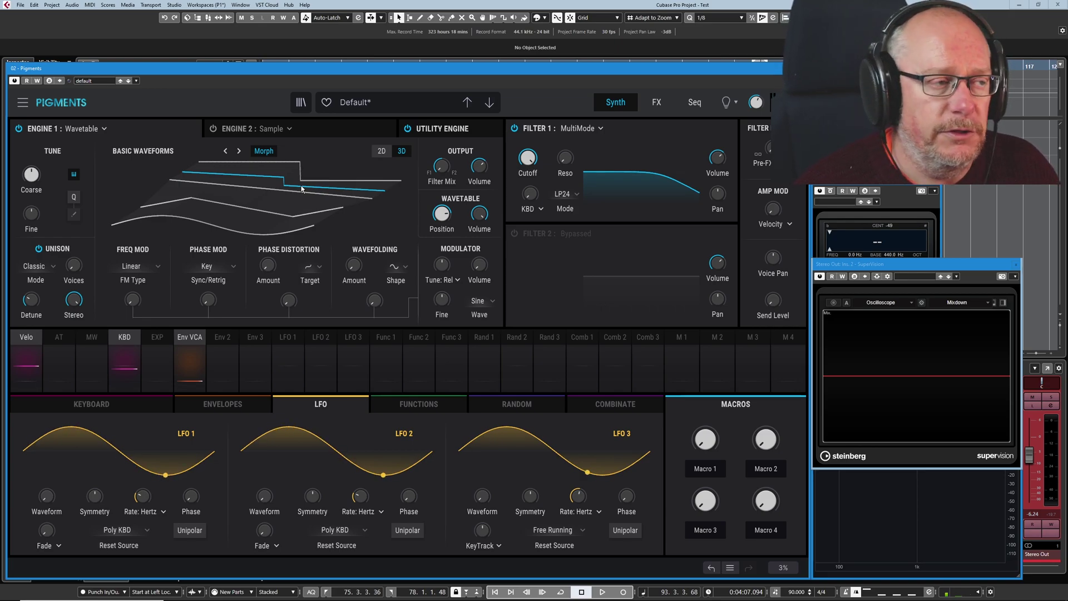
pyautogui.moveTo(442, 213); pyautogui.dragTo(441, 210)
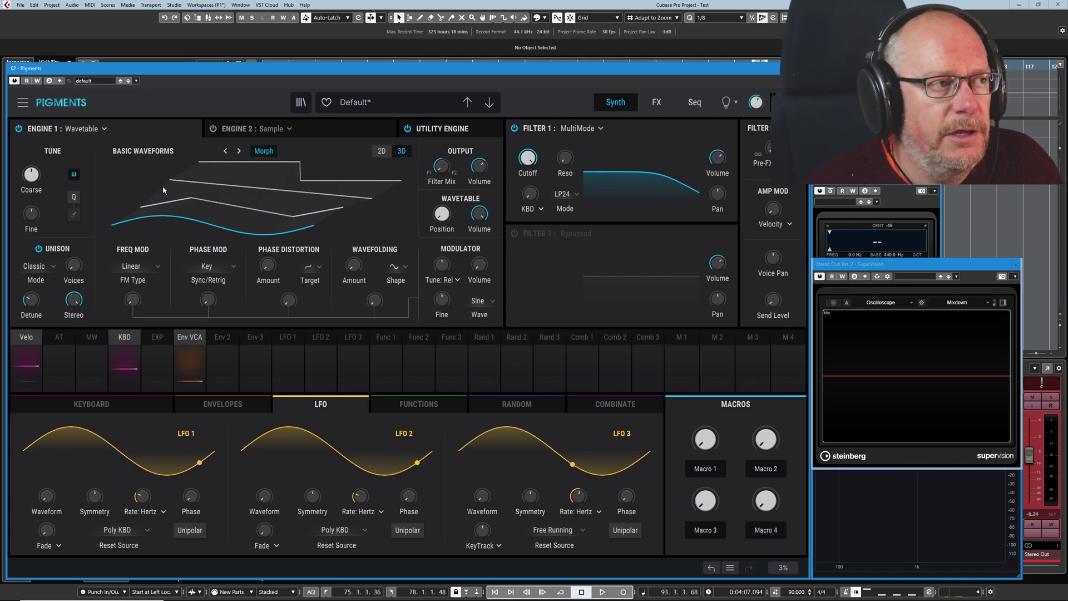
pyautogui.click(382, 152)
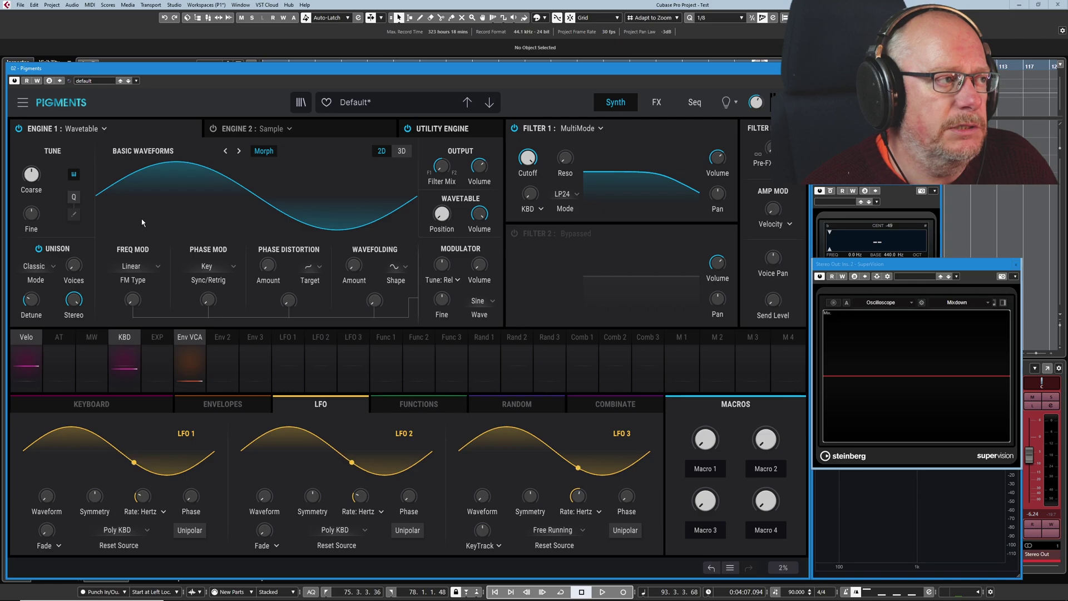
pyautogui.click(401, 151)
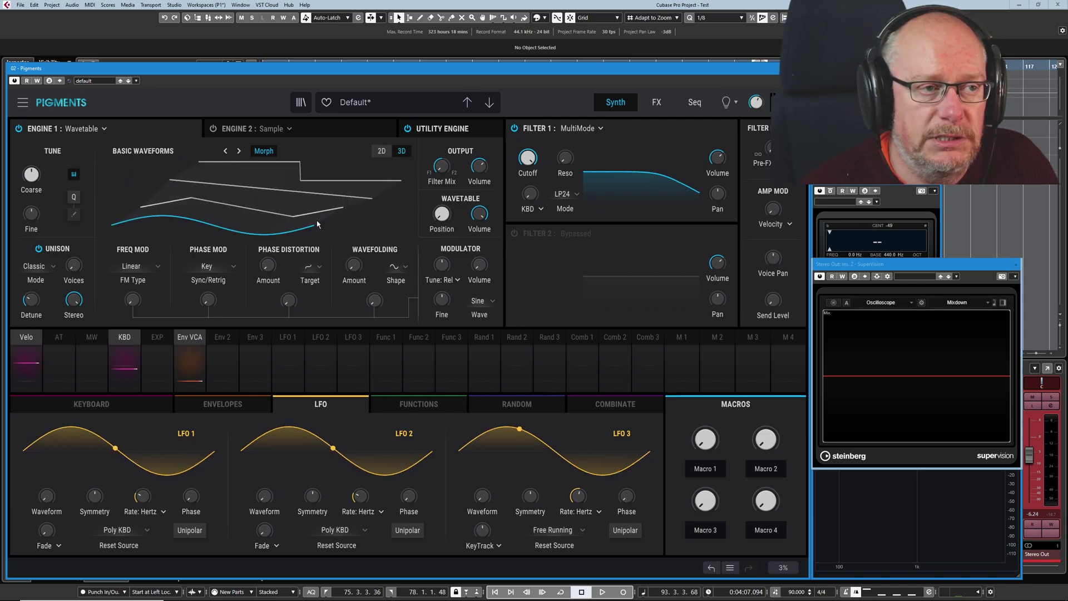
# - Load Chunky Tone Amped from the Building Waves collection into Engine 1, replacing Basic Waveforms
pyautogui.click(150, 152)
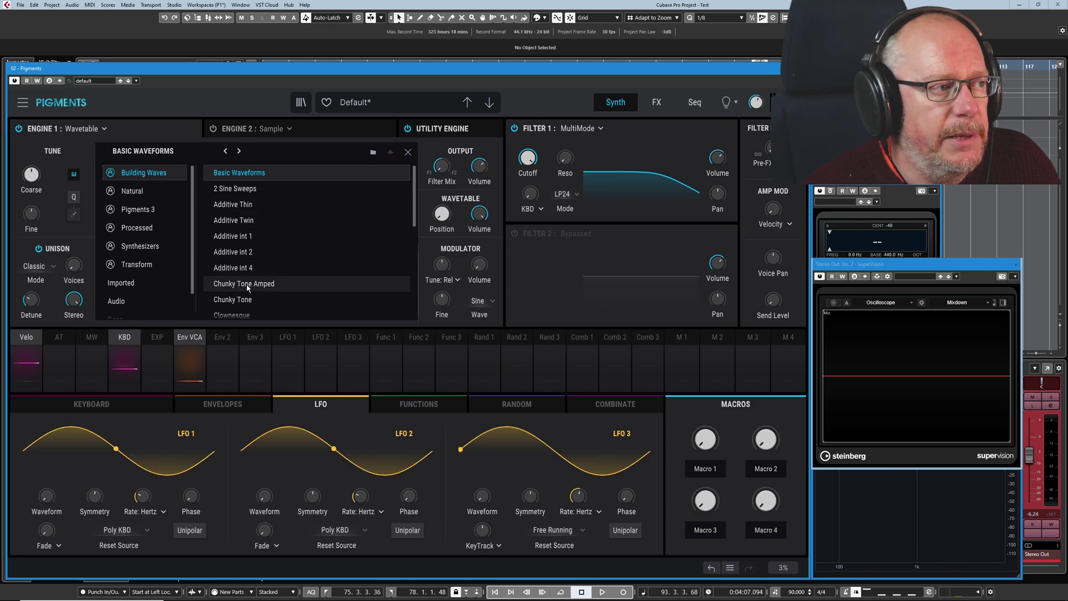
pyautogui.click(254, 284)
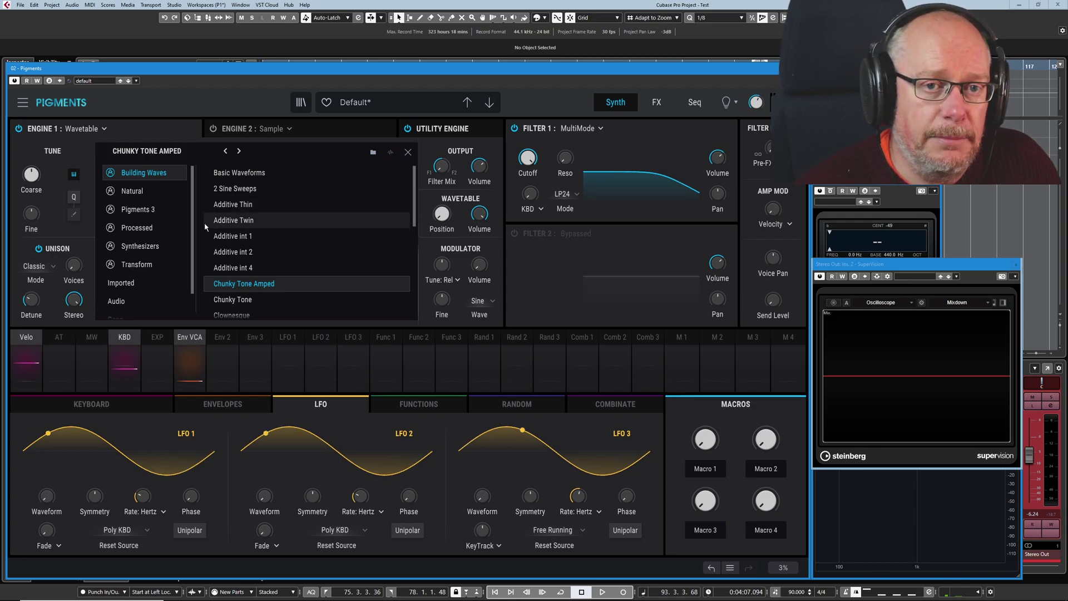
pyautogui.click(407, 153)
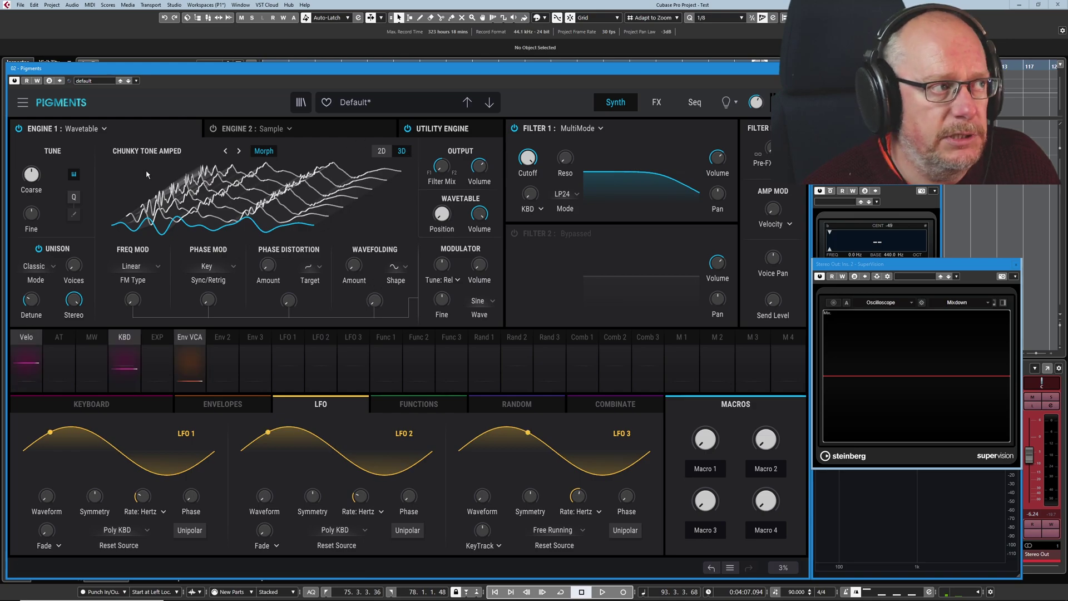
pyautogui.click(154, 155)
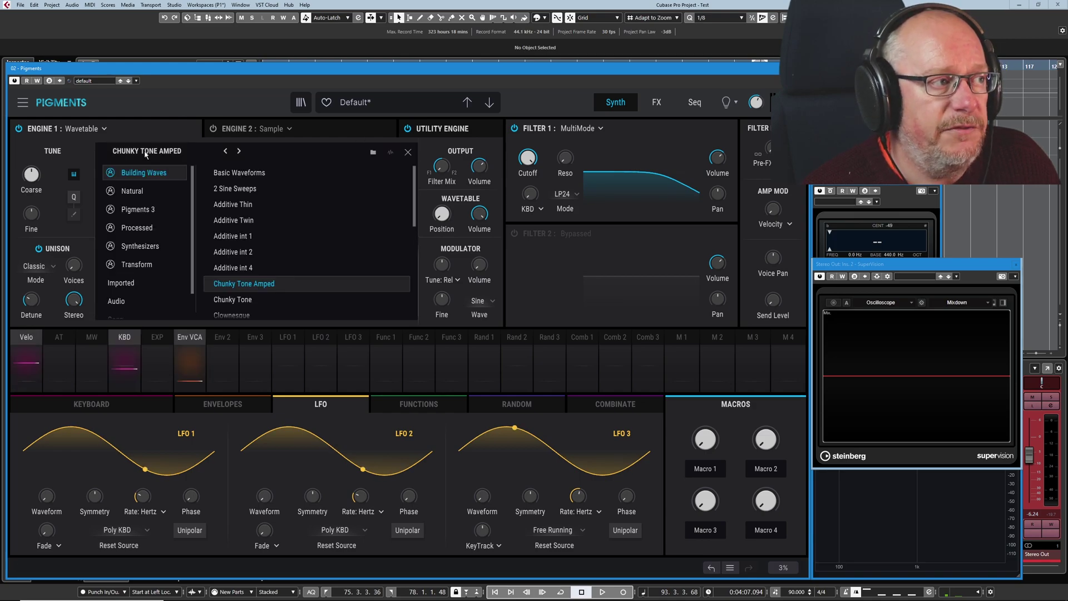
pyautogui.doubleClick(234, 285)
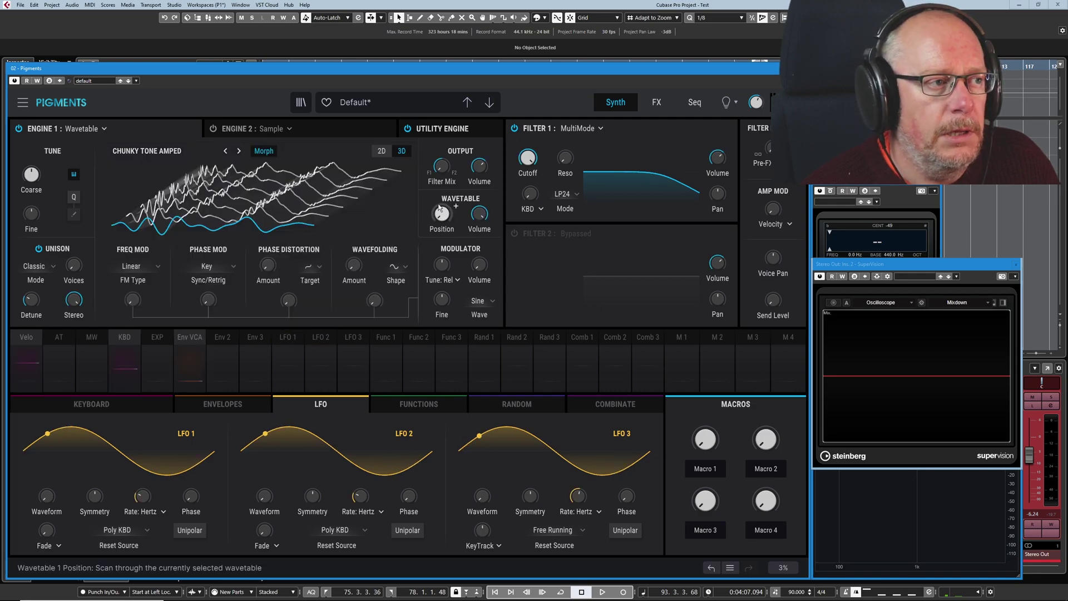
# - View the wavetable in 2D, set SuperVision's frequency to 131.1 Hz, then return to stacked 3D
pyautogui.moveTo(439, 208)
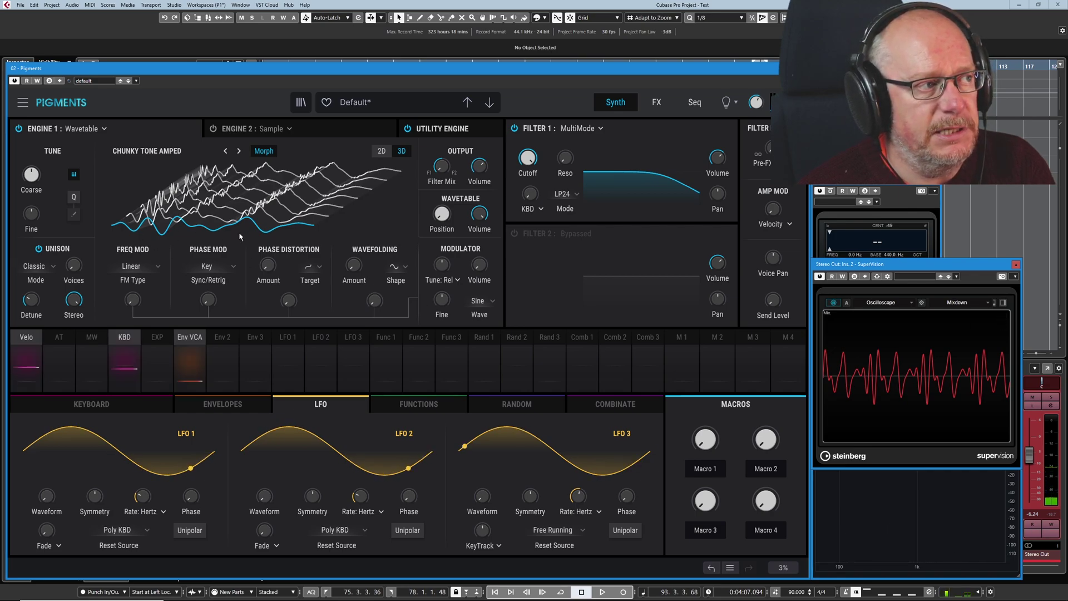
pyautogui.click(381, 151)
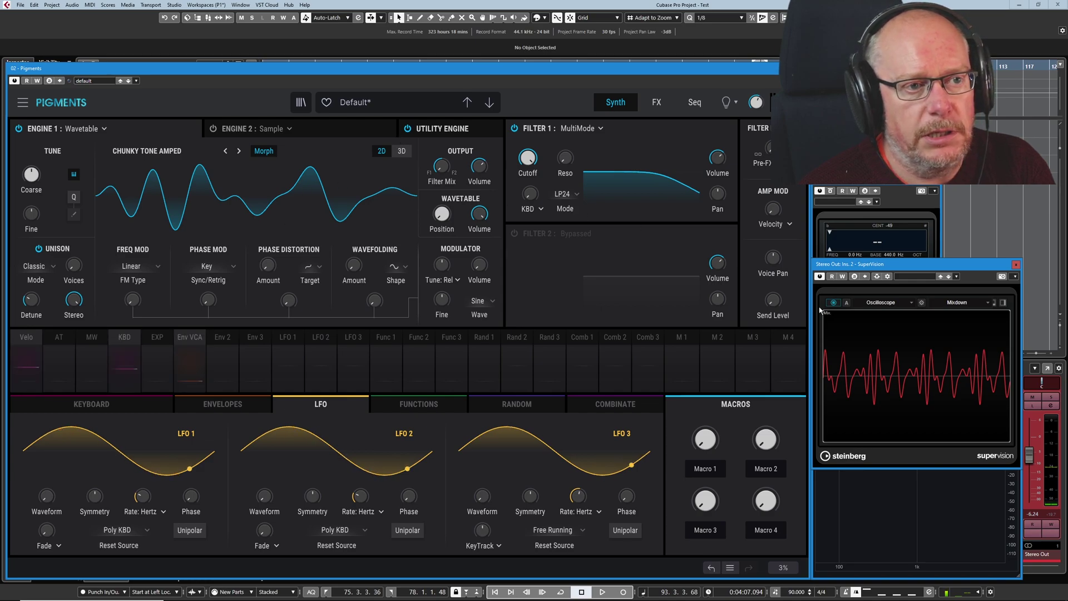
pyautogui.click(921, 302)
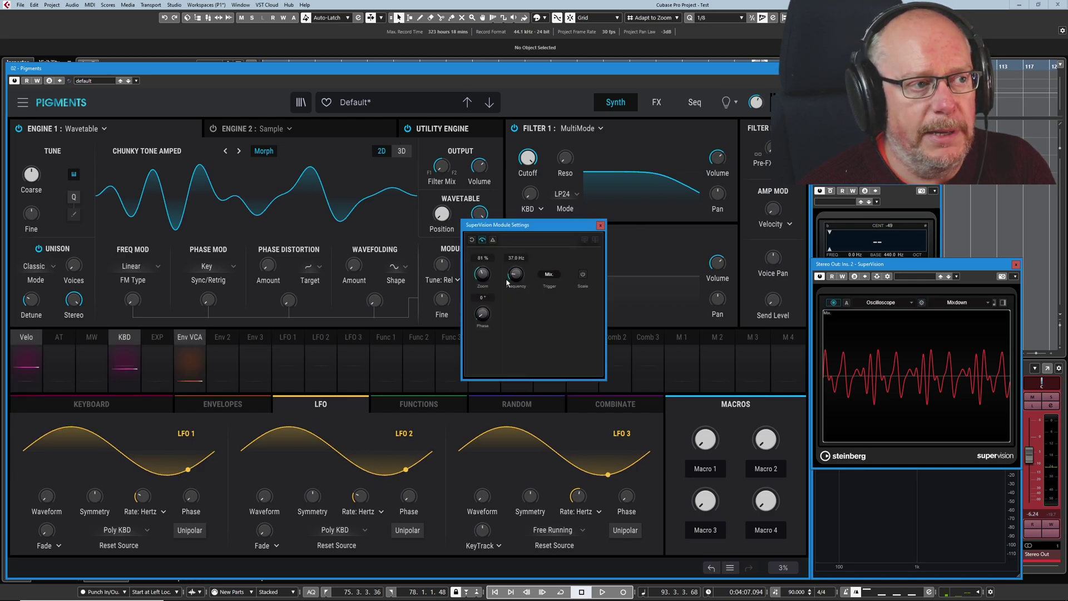
pyautogui.moveTo(517, 280); pyautogui.dragTo(519, 271)
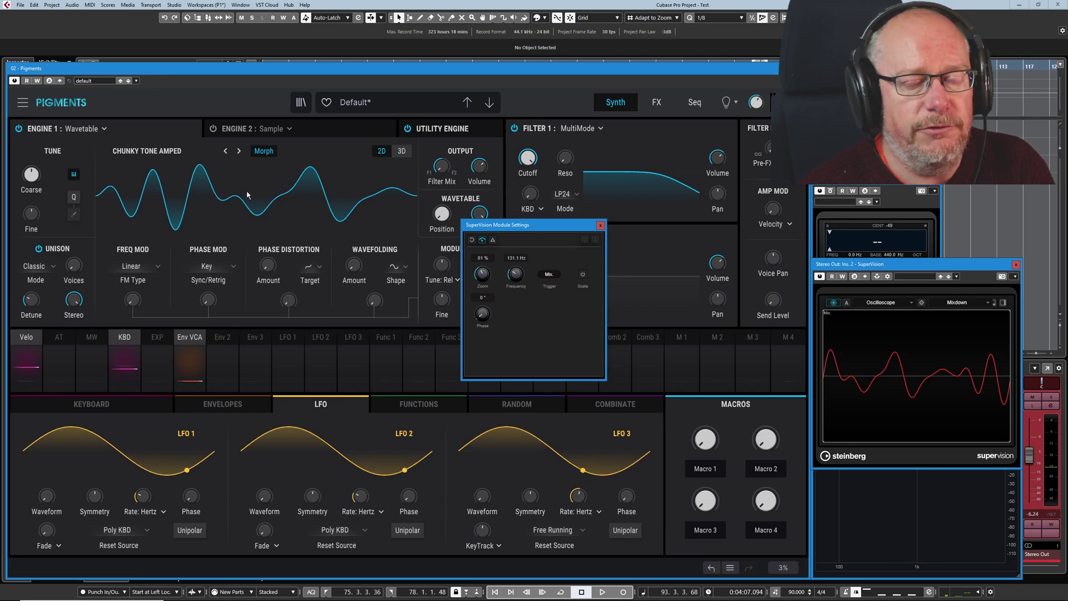
pyautogui.click(600, 226)
pyautogui.click(832, 303)
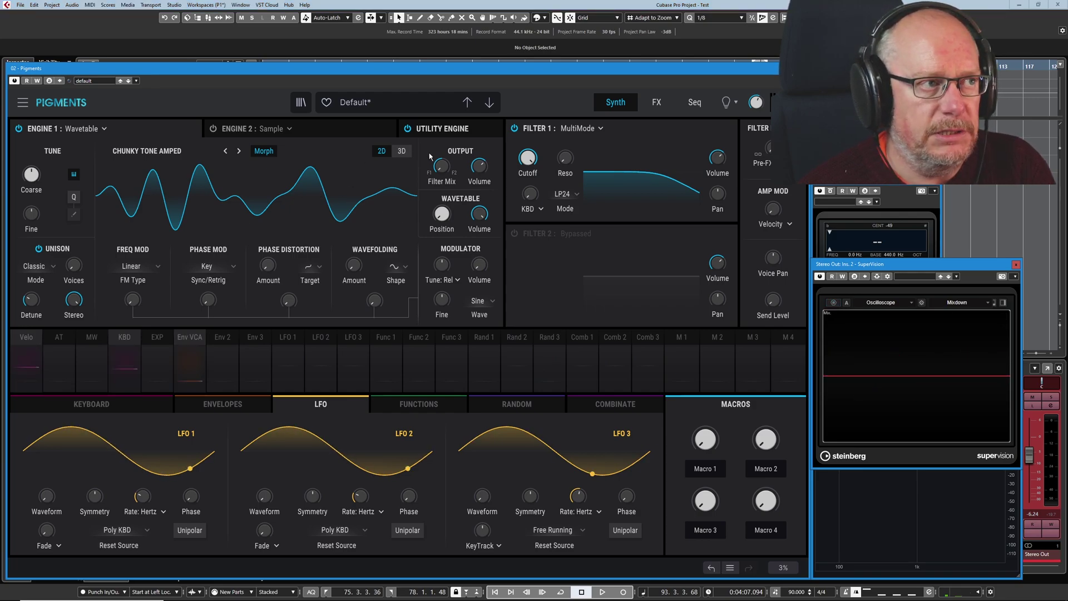
pyautogui.click(401, 151)
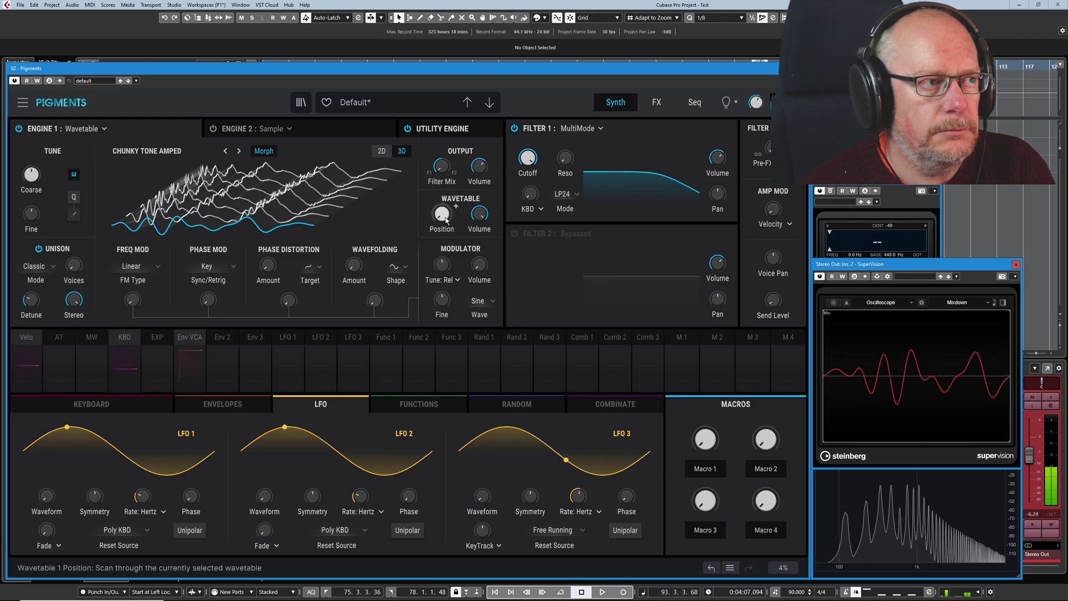
# - Reset the Chunky Tone Amped wavetable position to its start and raise the engine volume
pyautogui.scroll(15, 456, 206)
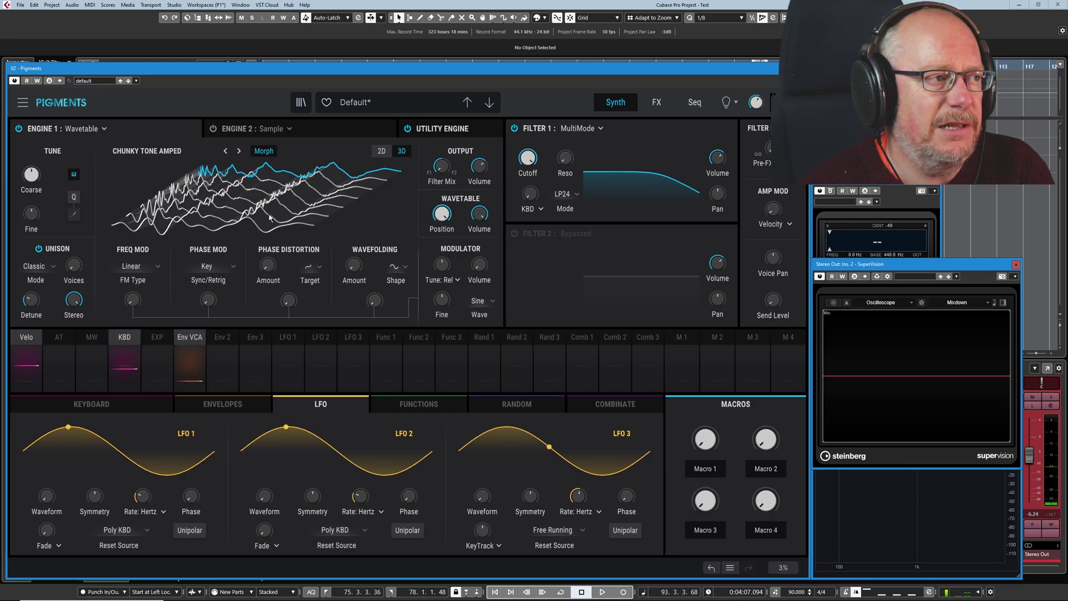
pyautogui.doubleClick(441, 213)
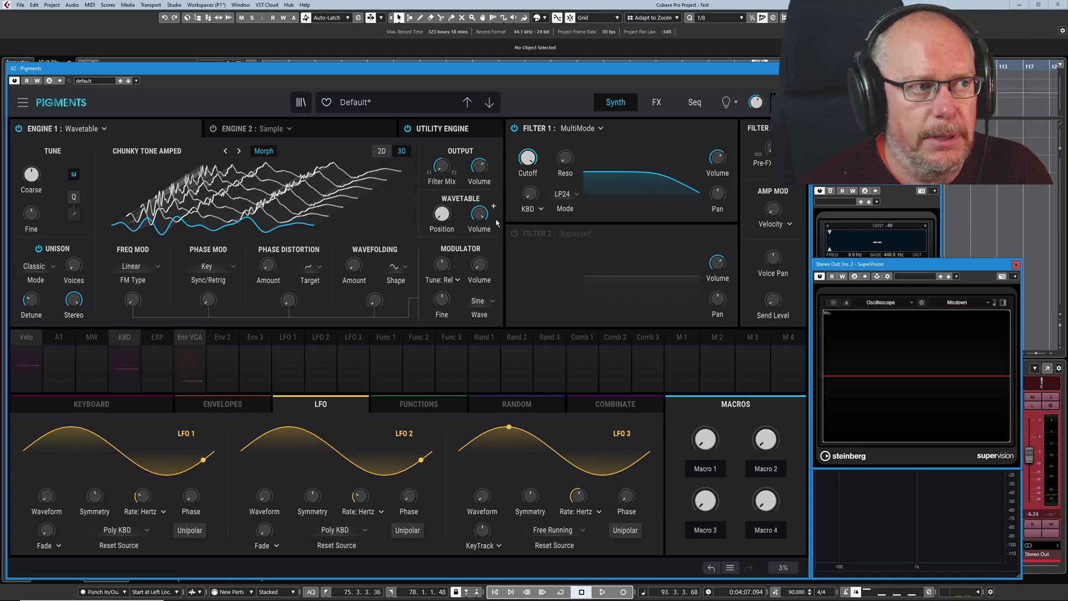
pyautogui.moveTo(479, 215); pyautogui.dragTo(493, 206)
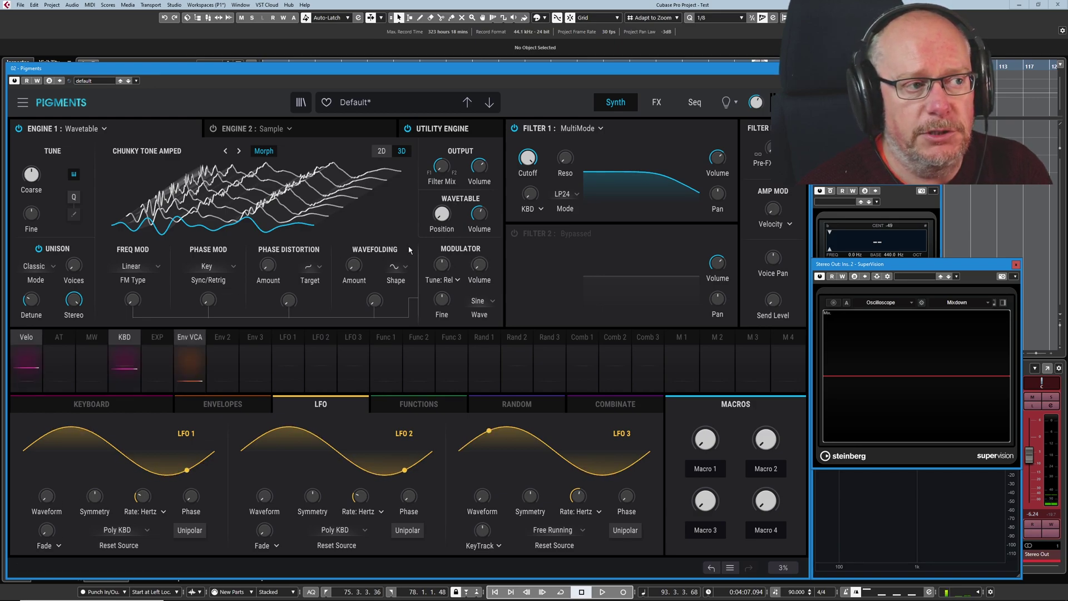
pyautogui.moveTo(348, 263)
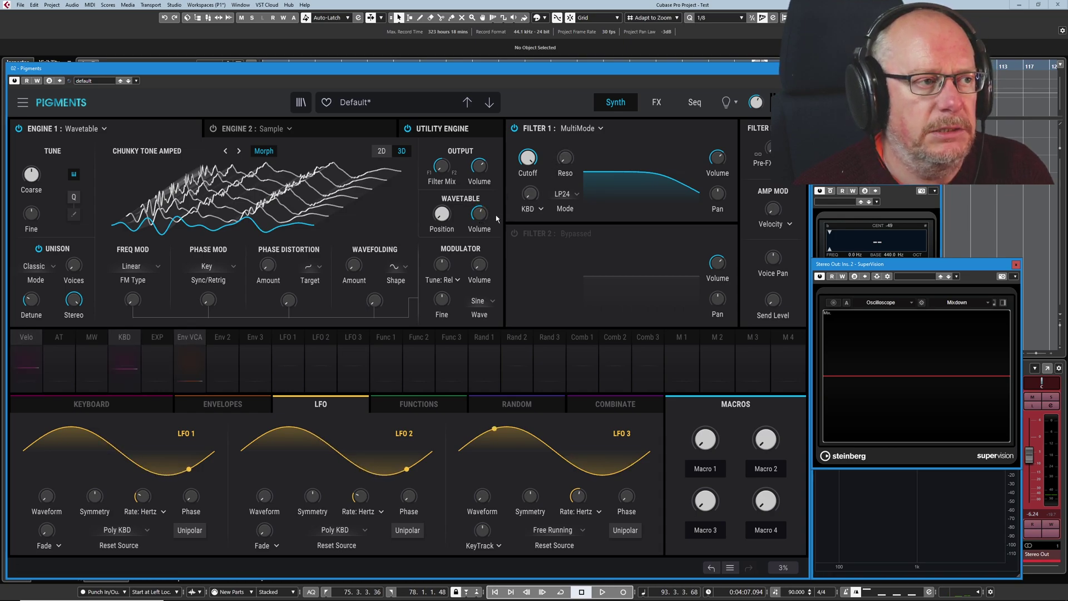
pyautogui.moveTo(493, 206)
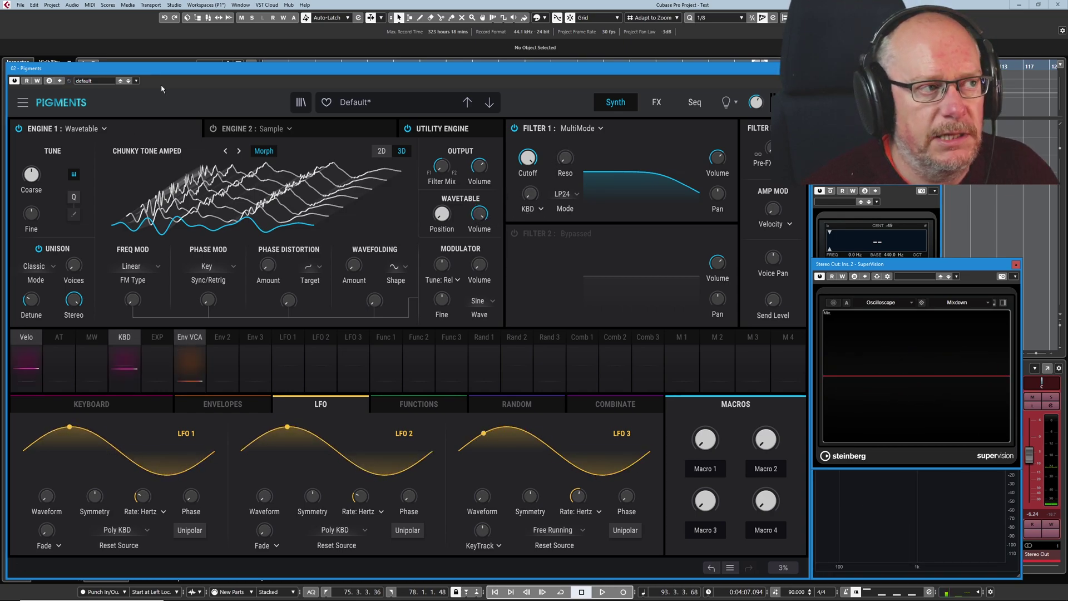
# - Step Engine 1's wavetable forward past Chunky Tone to Clownesque and open the wavetable list
pyautogui.click(240, 151)
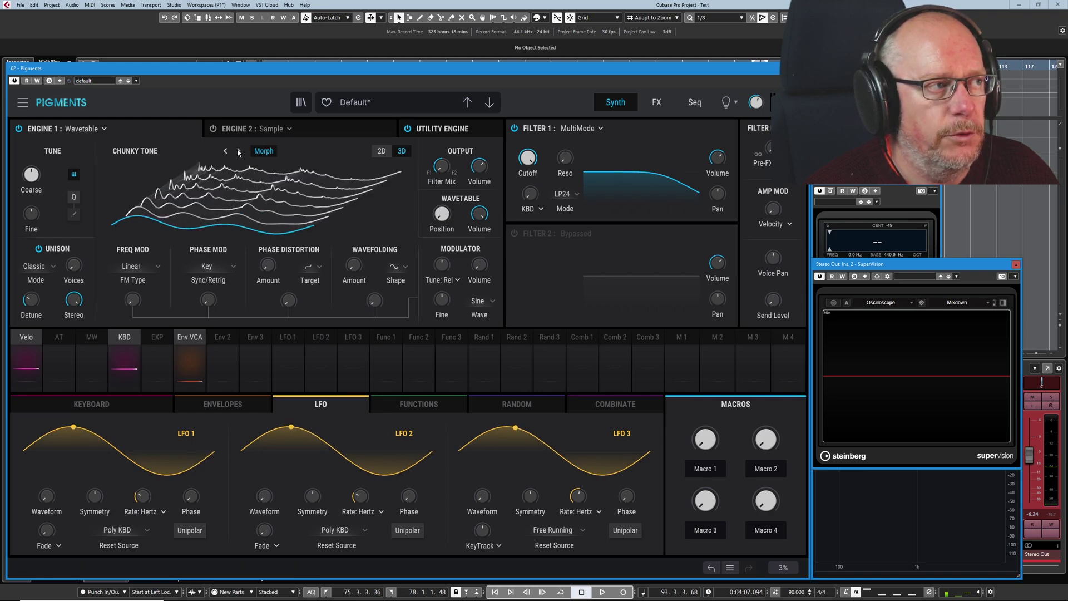
pyautogui.click(240, 151)
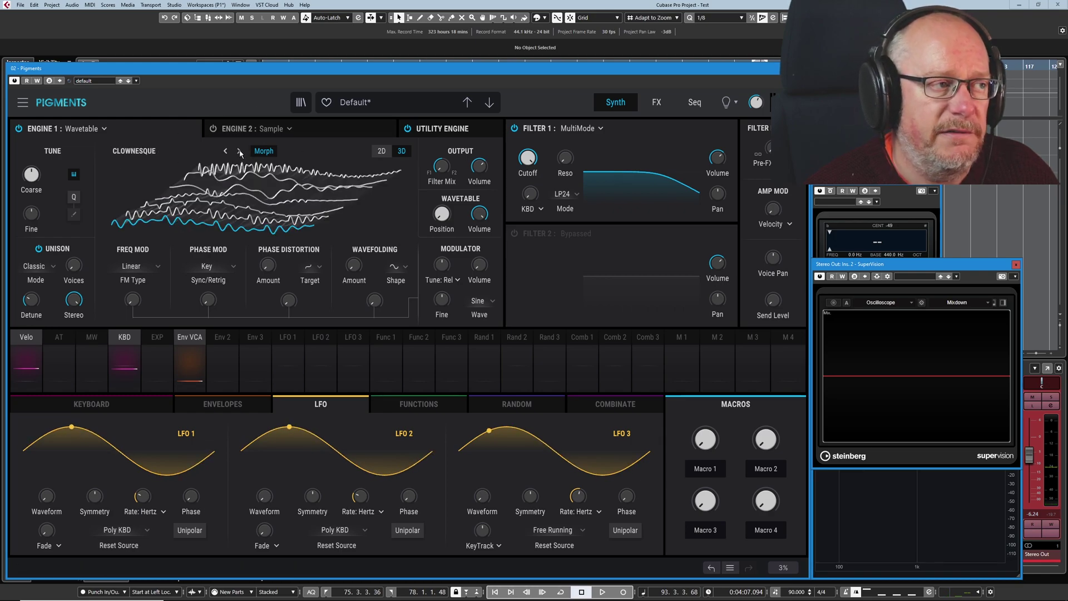
pyautogui.click(134, 153)
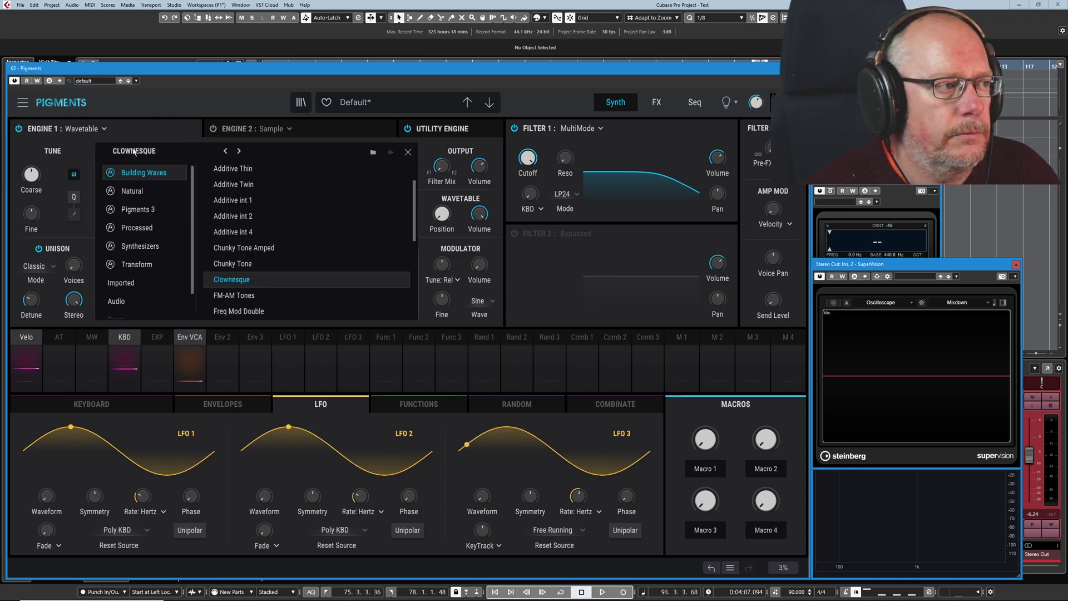
pyautogui.scroll(-1, 127, 278)
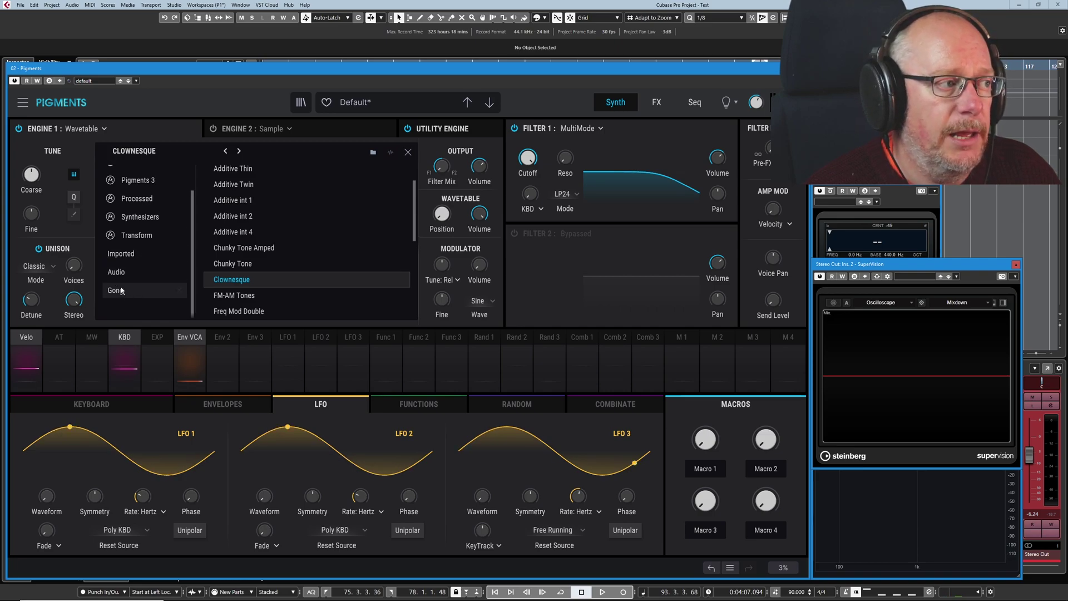
# - Open the Import Folder chooser from the wavetable browser, move it aside, and launch Calculator
pyautogui.click(373, 153)
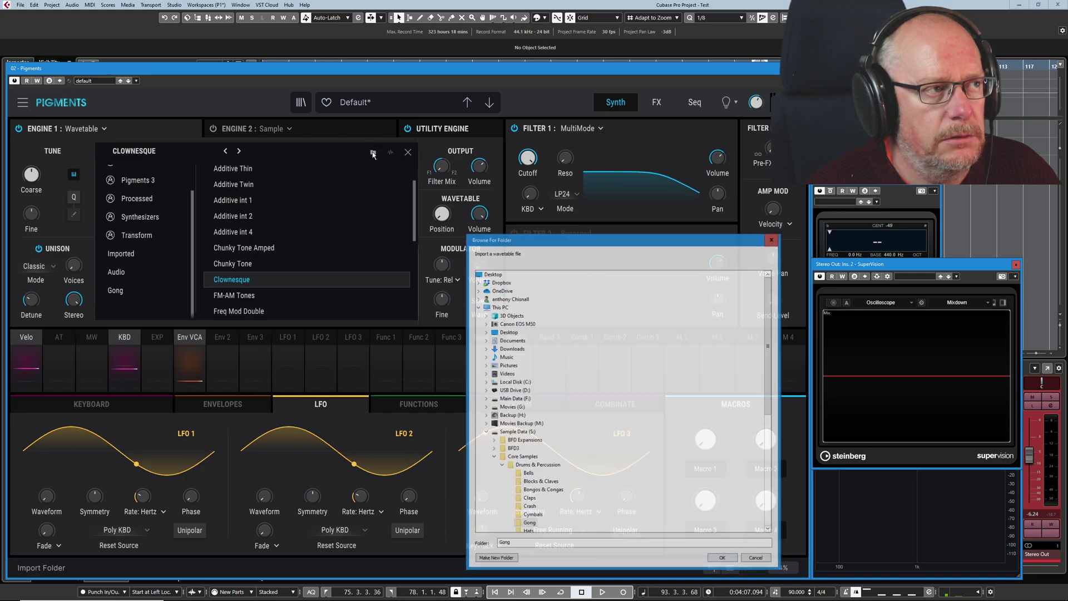
pyautogui.moveTo(543, 242); pyautogui.dragTo(426, 139)
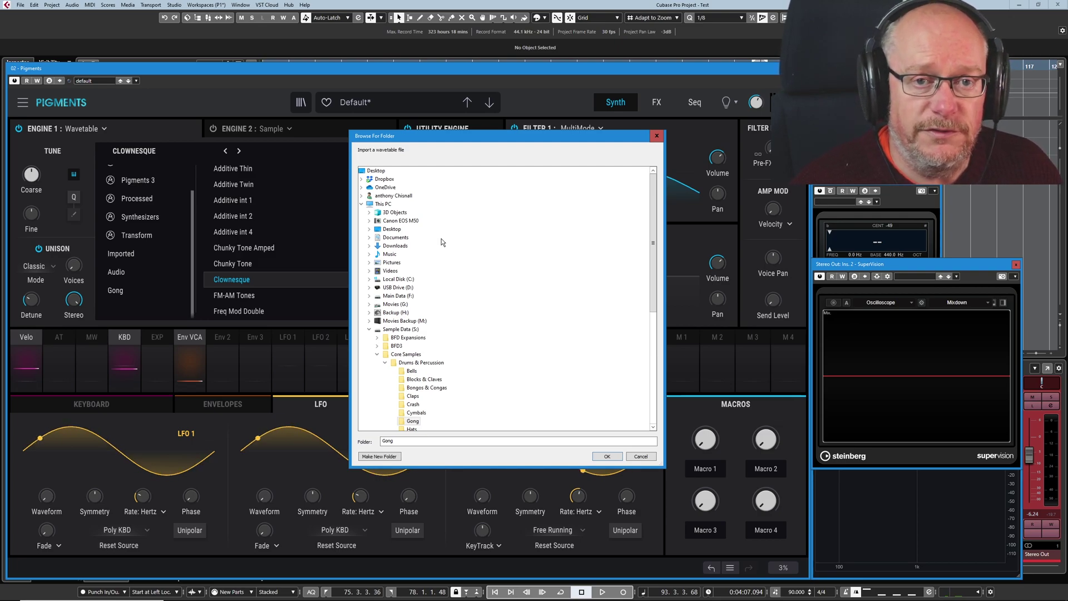
pyautogui.press('XF86Calculator')
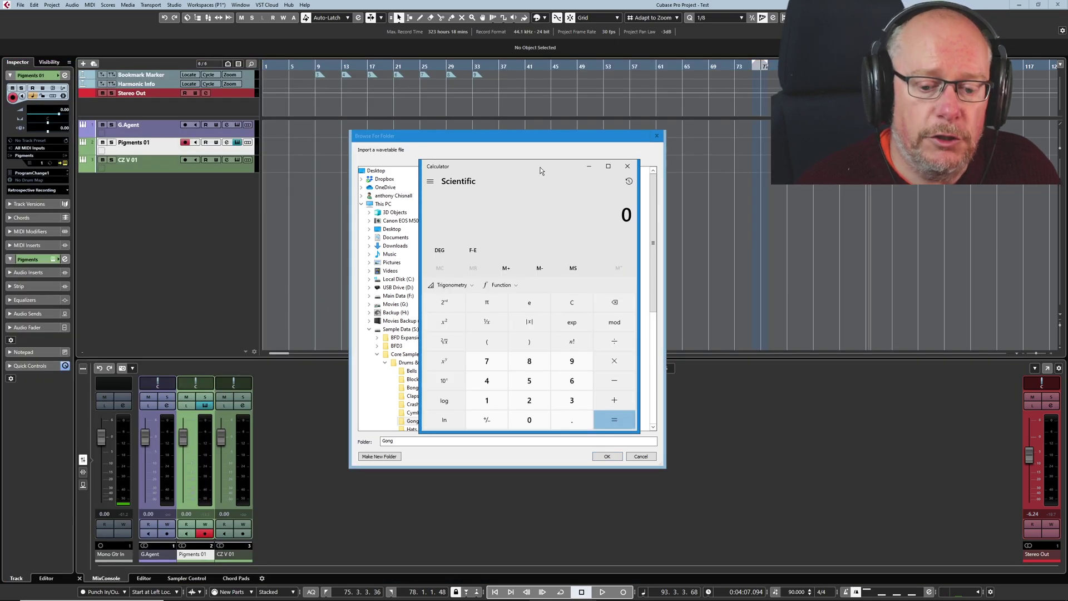
# - Compute 256 × 2048 in Calculator, getting 524,288
pyautogui.write('256')
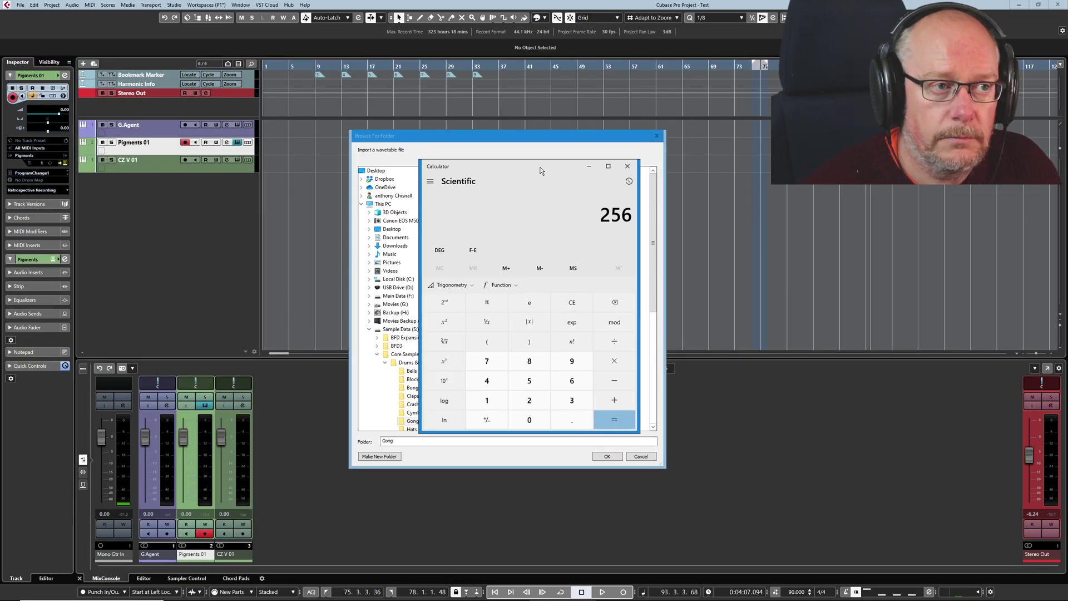
pyautogui.press('*')
pyautogui.write('2048')
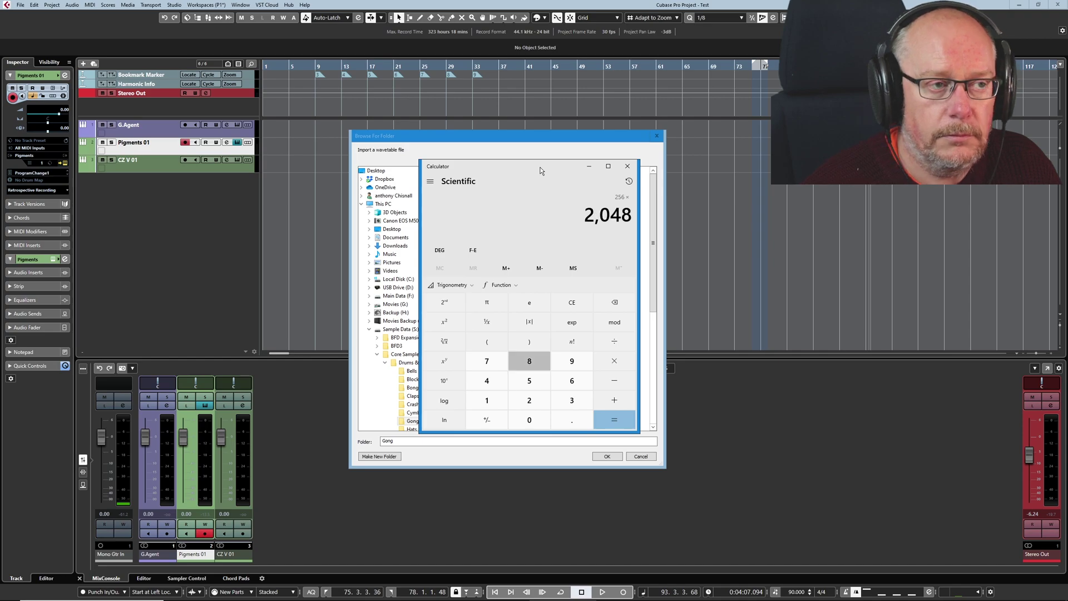
pyautogui.press('Return')
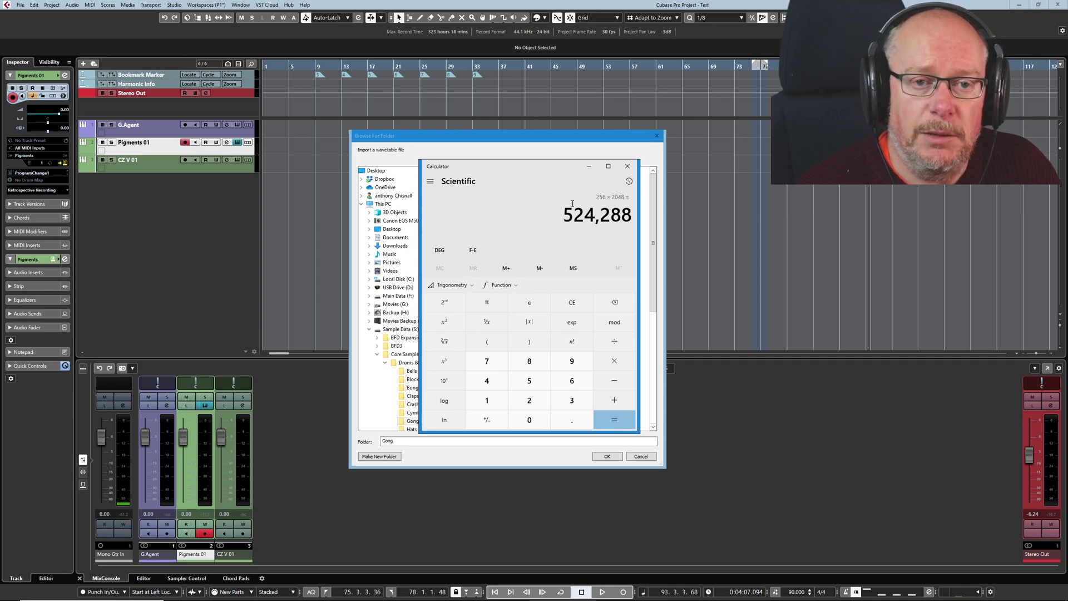
# - Minimize Calculator and import the Drums & Percussion > Timpani folder as wavetables
pyautogui.click(590, 166)
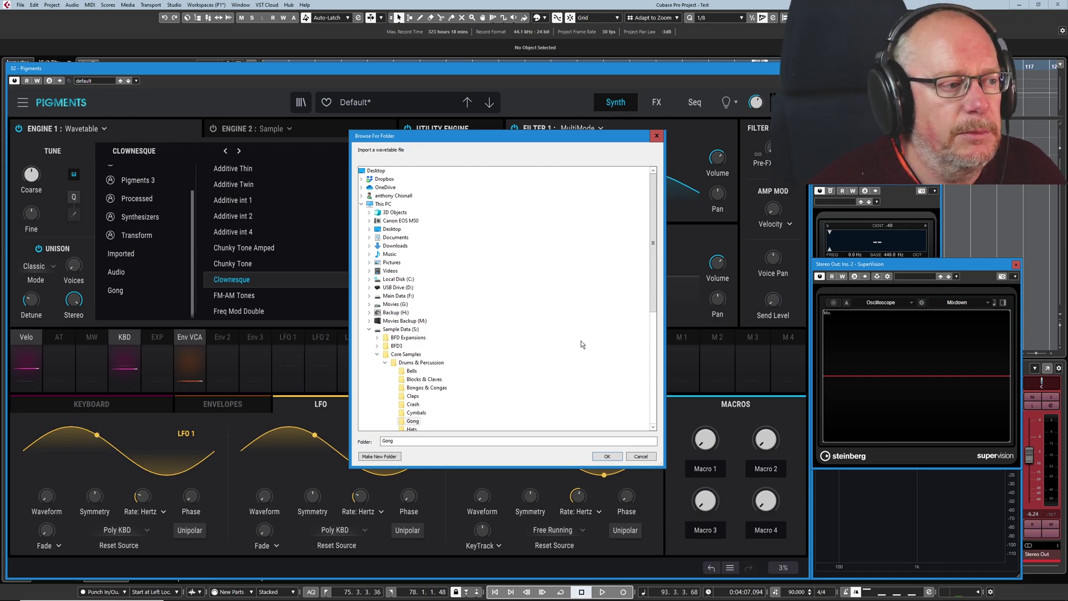
pyautogui.scroll(-4, 501, 316)
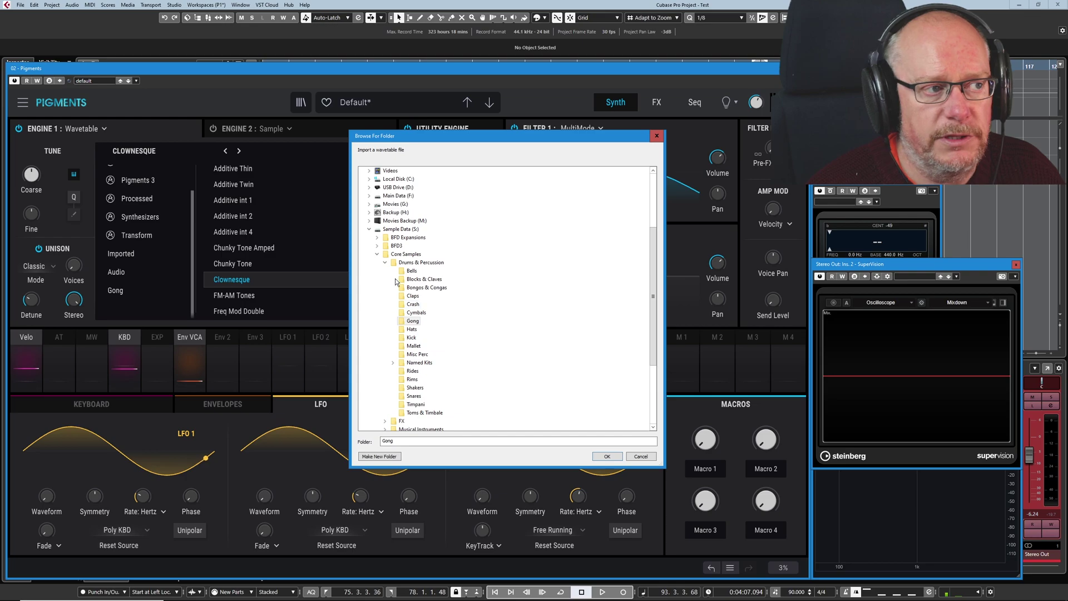
pyautogui.click(414, 404)
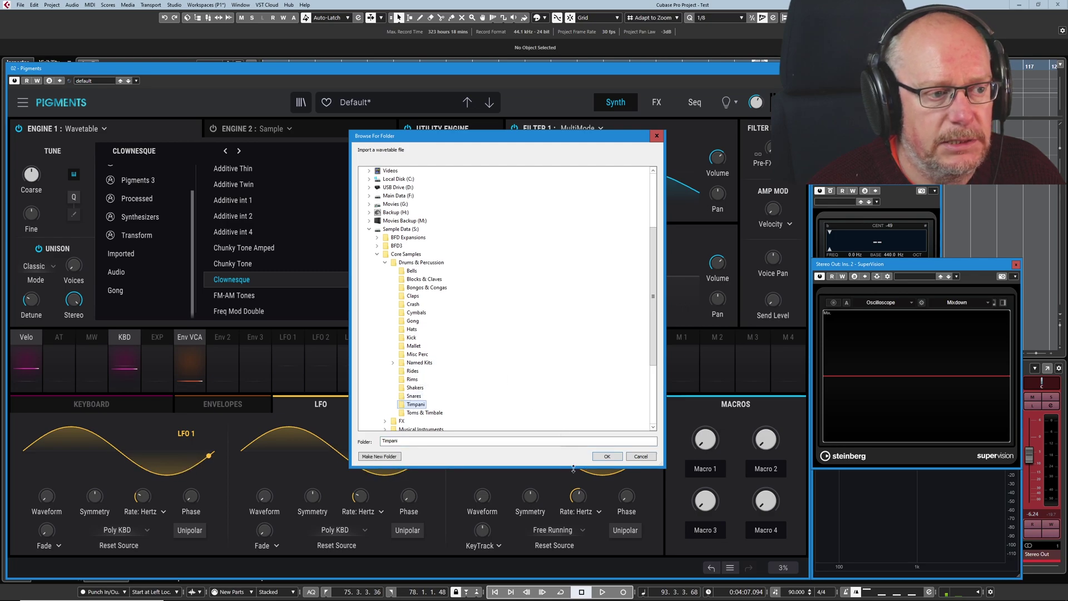
pyautogui.click(607, 456)
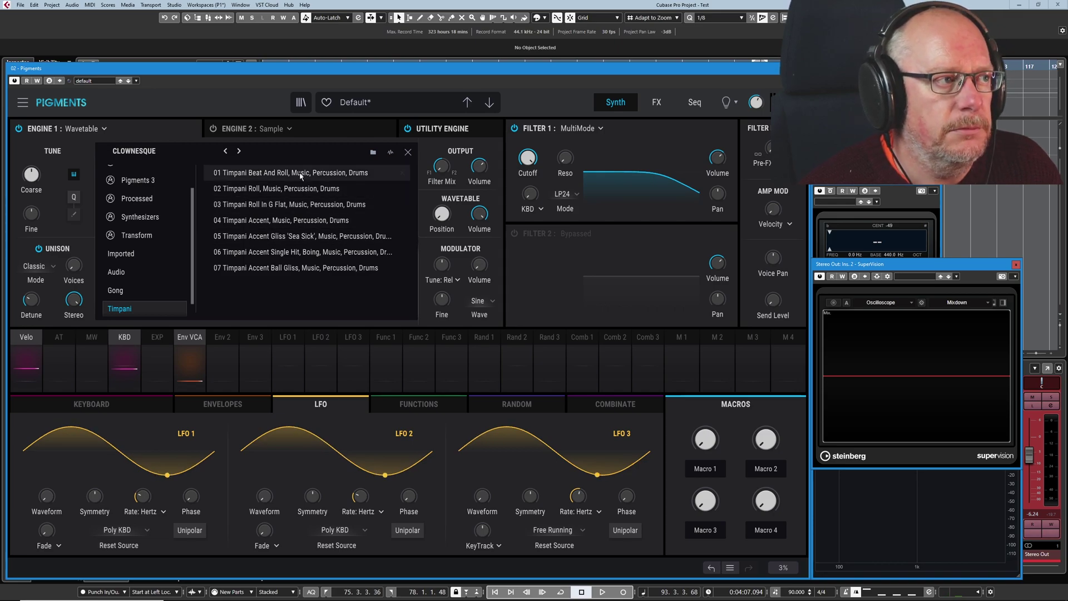
# - Load 07 Timpani Accent Ball Gliss into Engine 1 and raise its position to about 0.57
pyautogui.click(285, 273)
pyautogui.click(286, 271)
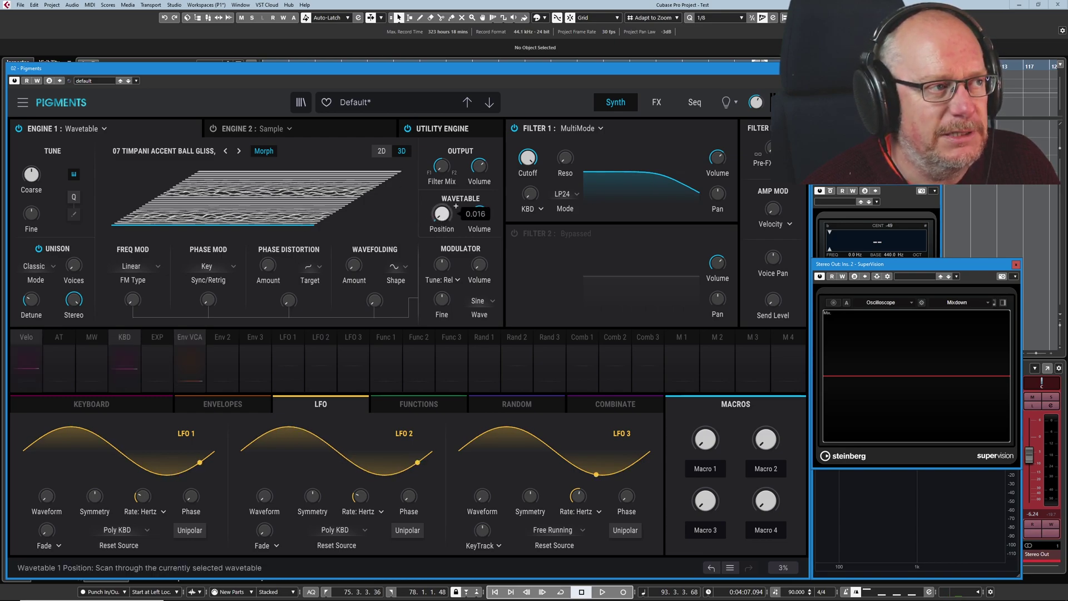
pyautogui.scroll(5, 456, 206)
pyautogui.scroll(2, 456, 206)
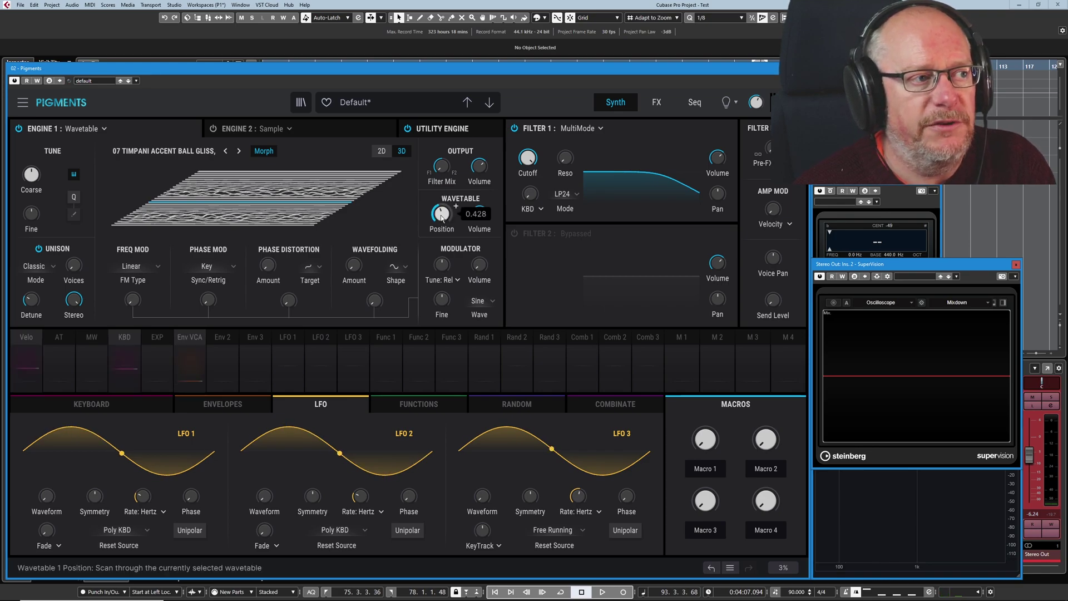
pyautogui.moveTo(442, 217); pyautogui.dragTo(442, 201)
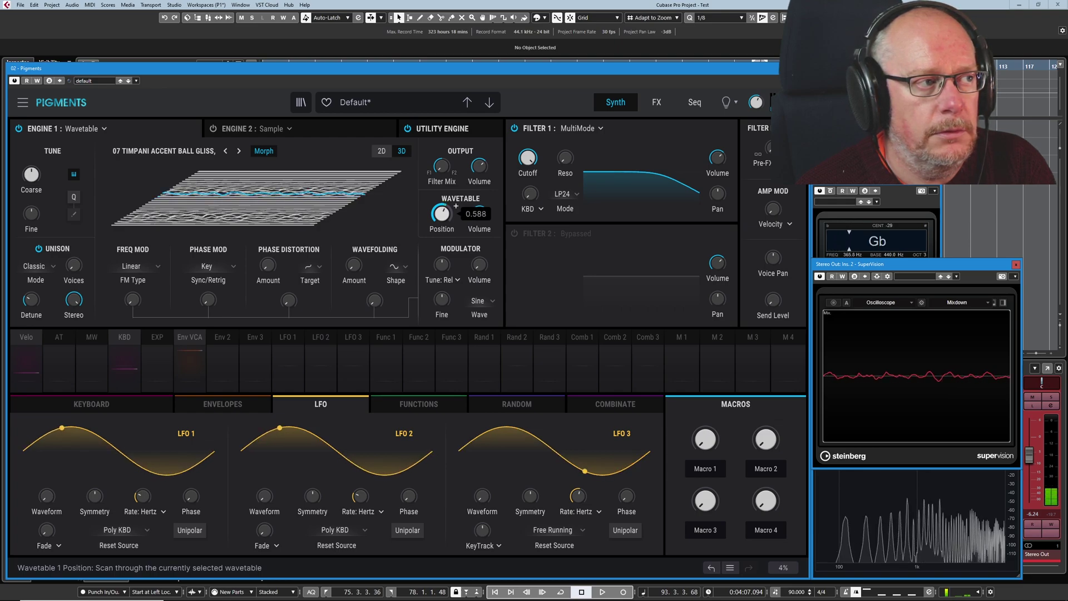
# - Show the timpani wavetable as a single flat 2D waveform
pyautogui.click(382, 151)
pyautogui.moveTo(455, 206)
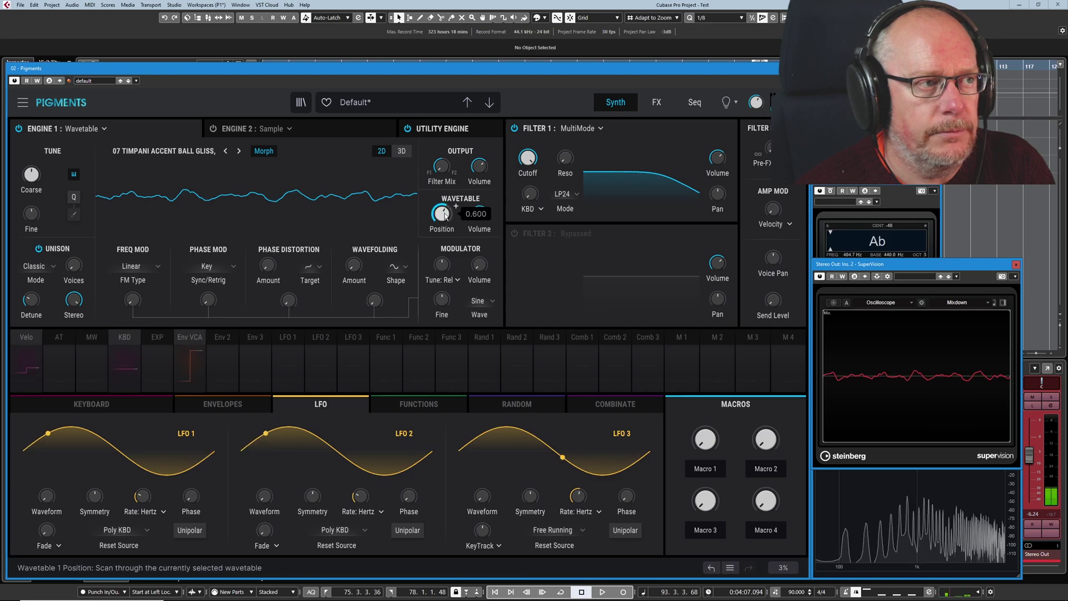
pyautogui.scroll(-3, 455, 206)
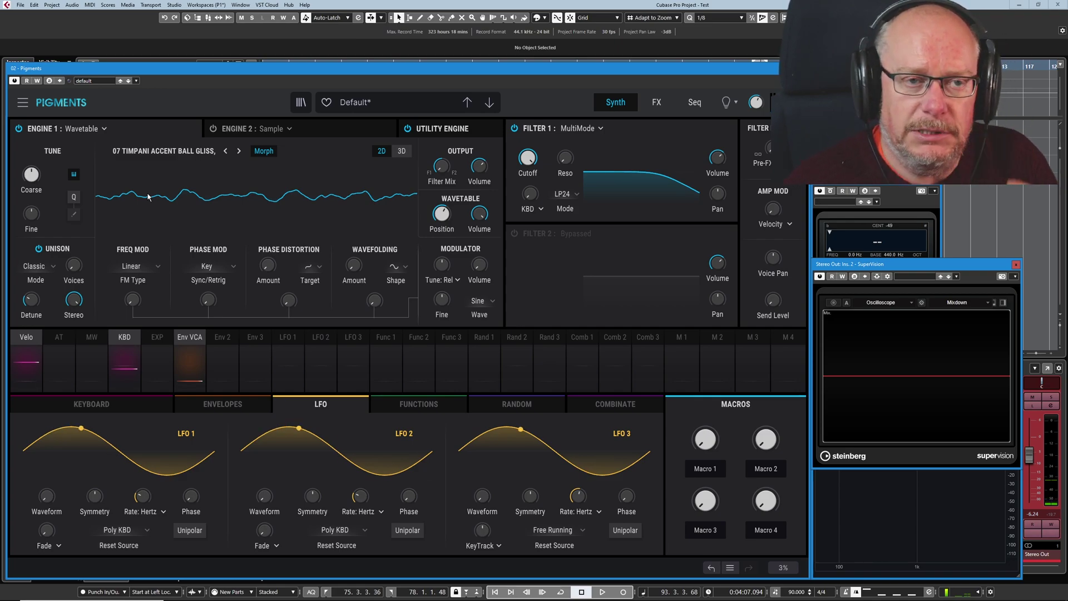
# - Delete the imported Timpani bank from the wavetable browser, confirming the warning
pyautogui.click(219, 192)
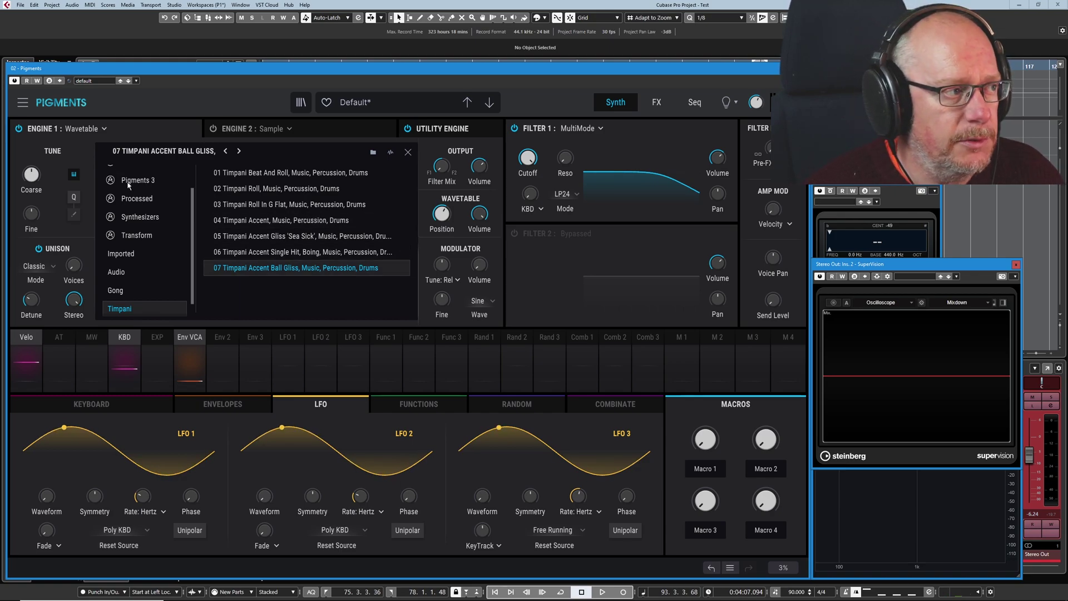
pyautogui.click(179, 309)
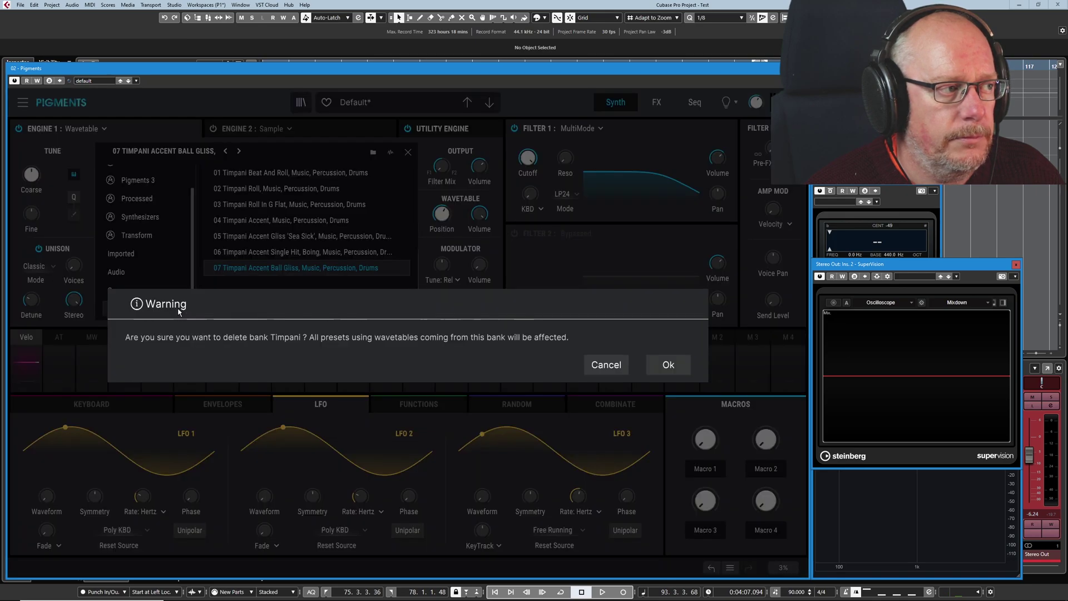
pyautogui.click(668, 365)
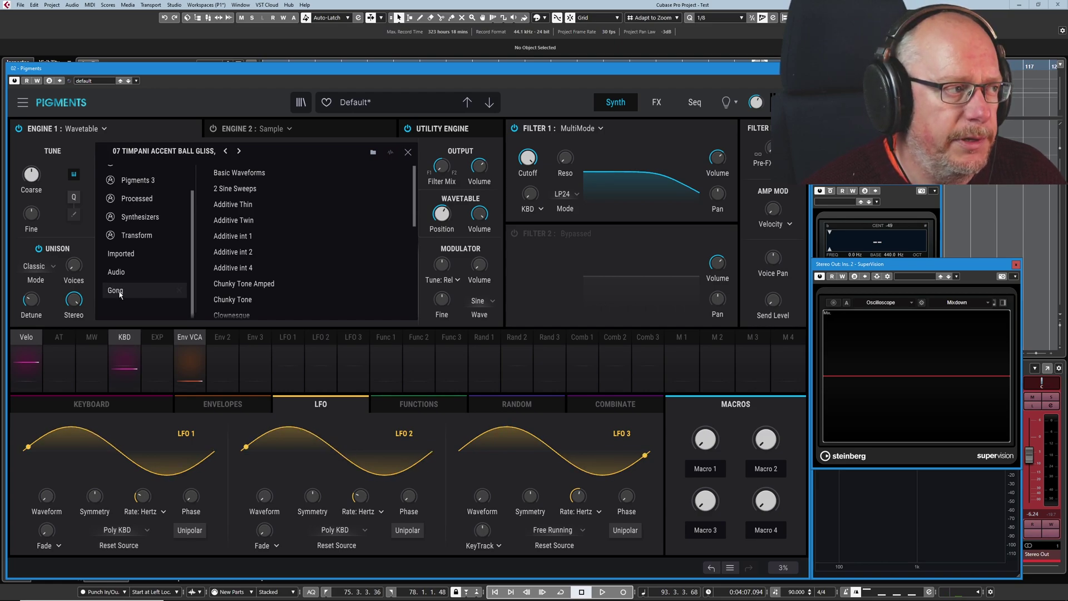
# - Import 12flowon.WAV from Drums & Percussion > Snares into the Audio bank and load it
pyautogui.click(119, 272)
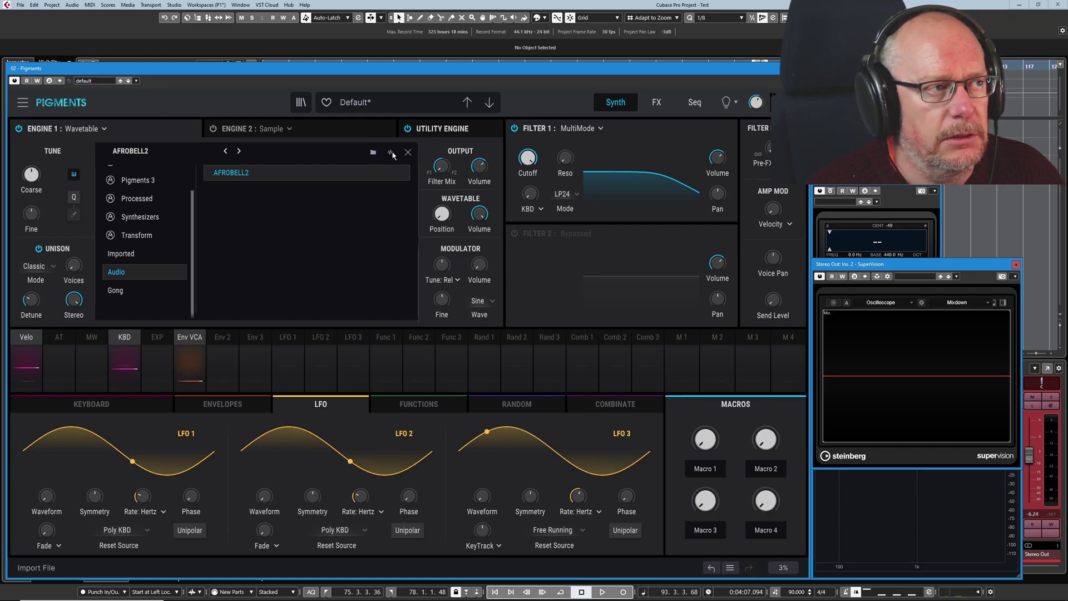
pyautogui.click(391, 153)
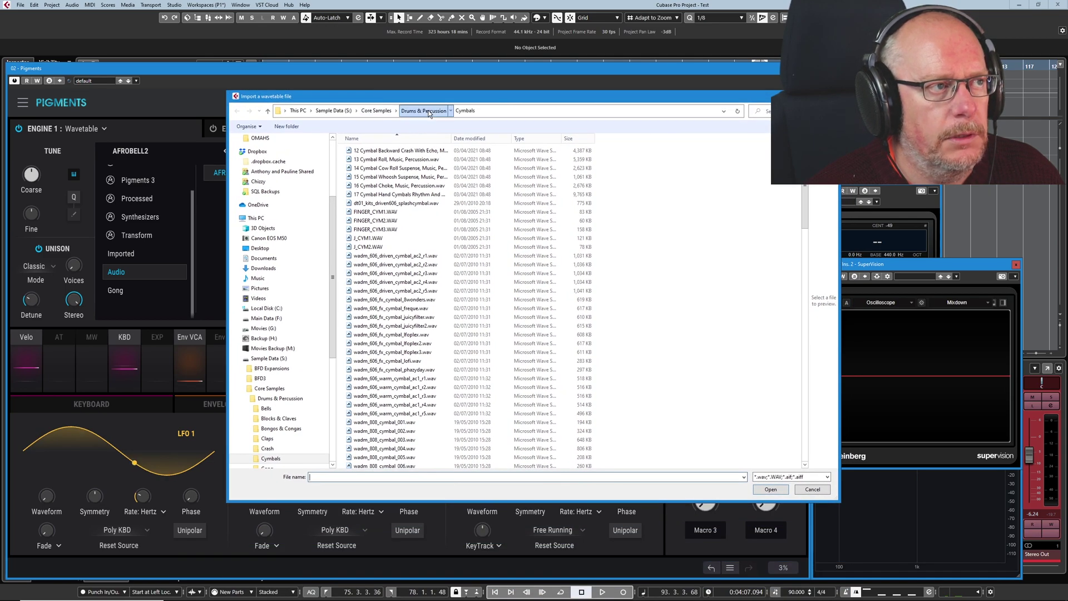
pyautogui.click(424, 111)
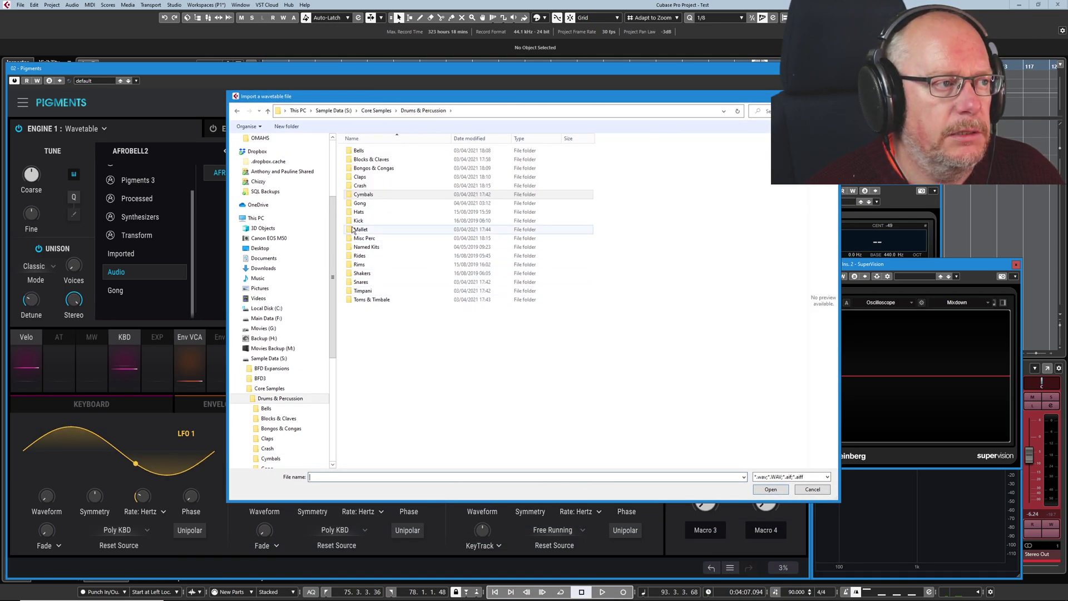
pyautogui.doubleClick(362, 282)
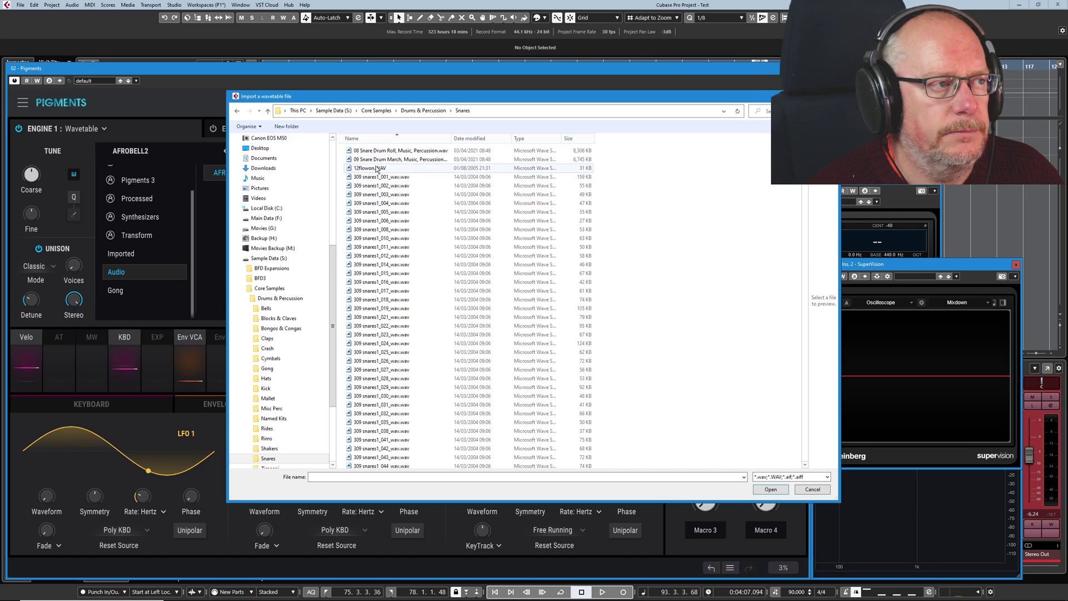
pyautogui.doubleClick(377, 169)
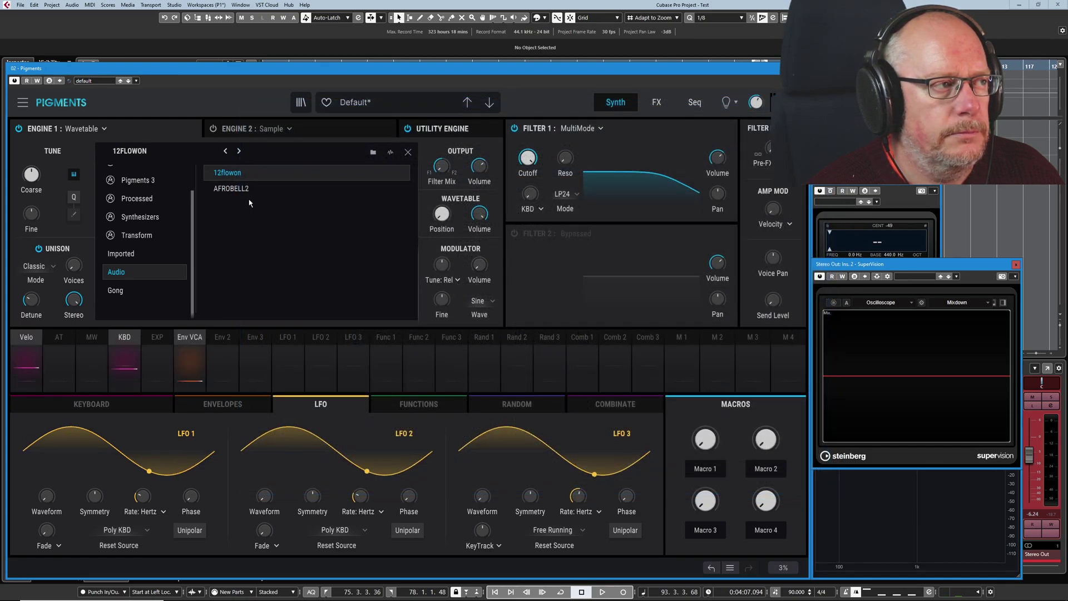
pyautogui.click(233, 173)
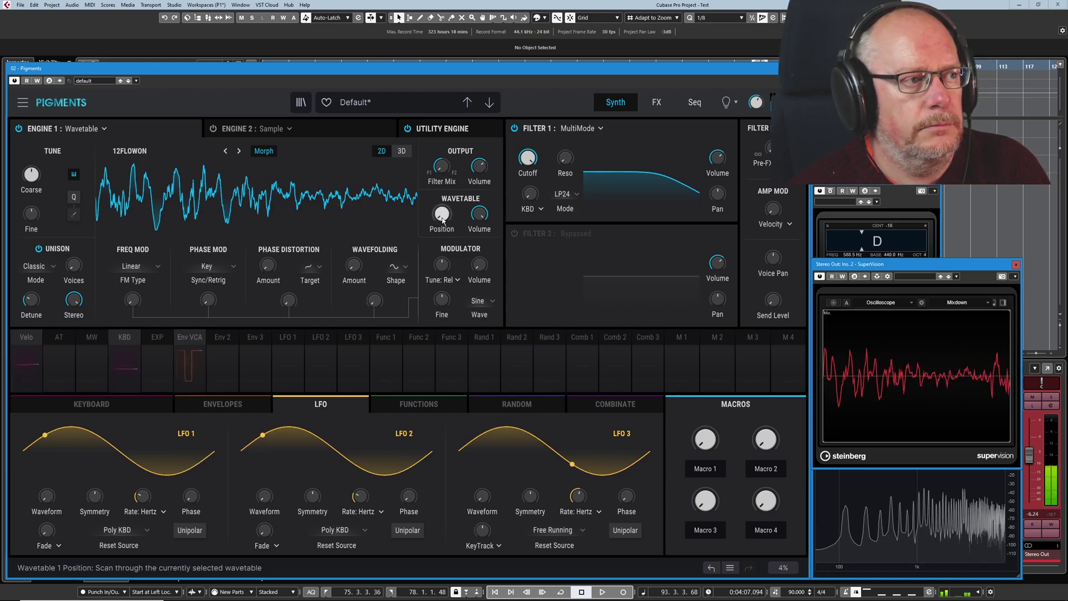
# - Display the 12FLOWON wavetable as stacked 3D frames and sweep its position to audition them
pyautogui.click(401, 153)
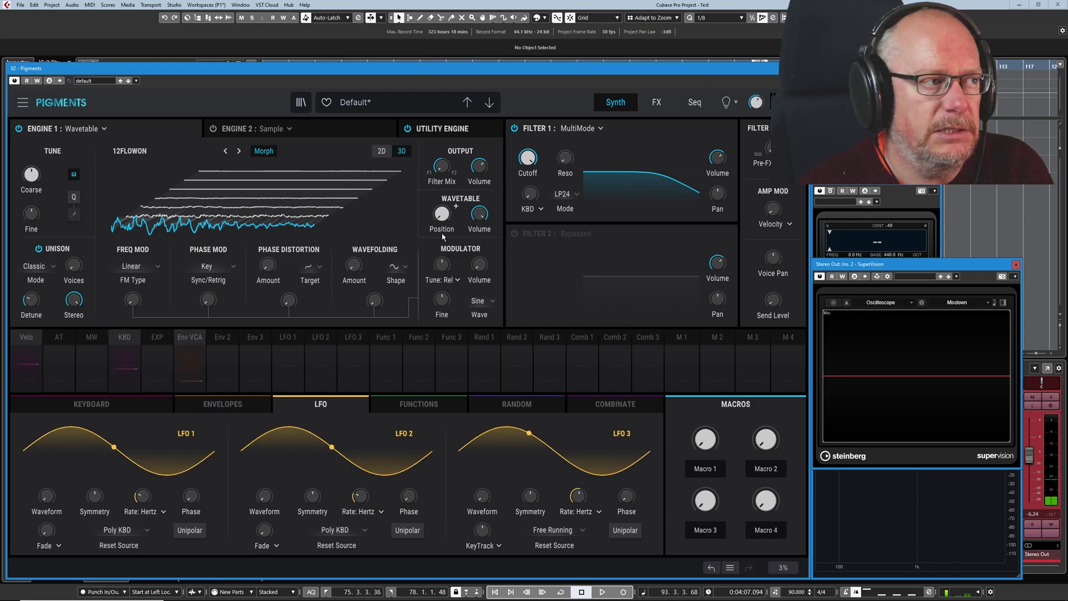
pyautogui.moveTo(441, 213)
pyautogui.moveTo(441, 213)
pyautogui.mouseDown()
pyautogui.moveTo(441, 189)
pyautogui.moveTo(443, 219)
pyautogui.mouseUp()
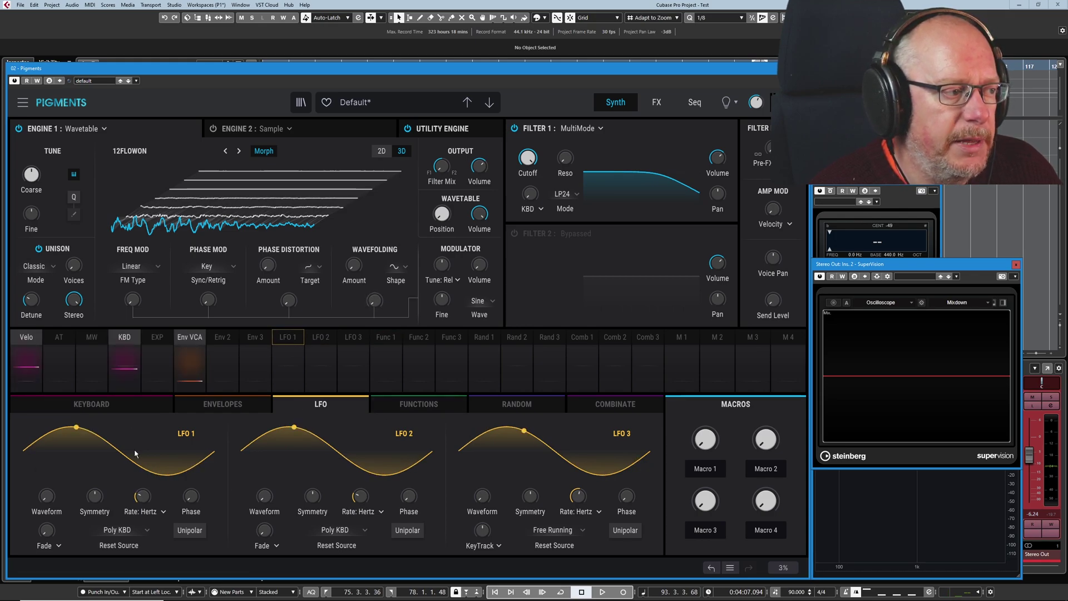
# - Route LFO 1 to the Wavetable Position knob at 0.30 depth, then reset the base position to zero
pyautogui.click(287, 341)
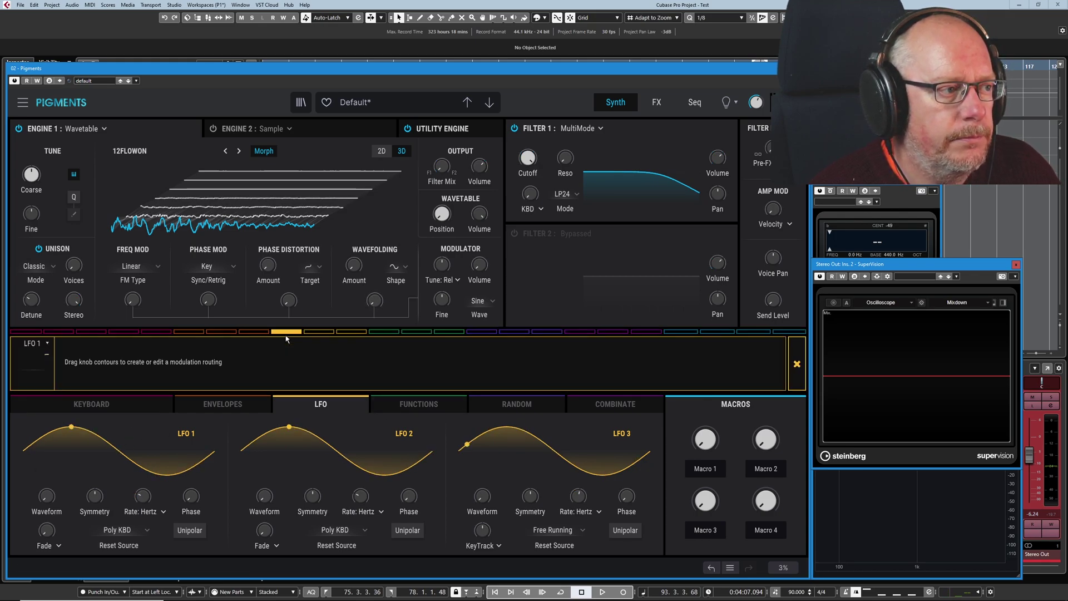
pyautogui.moveTo(440, 221)
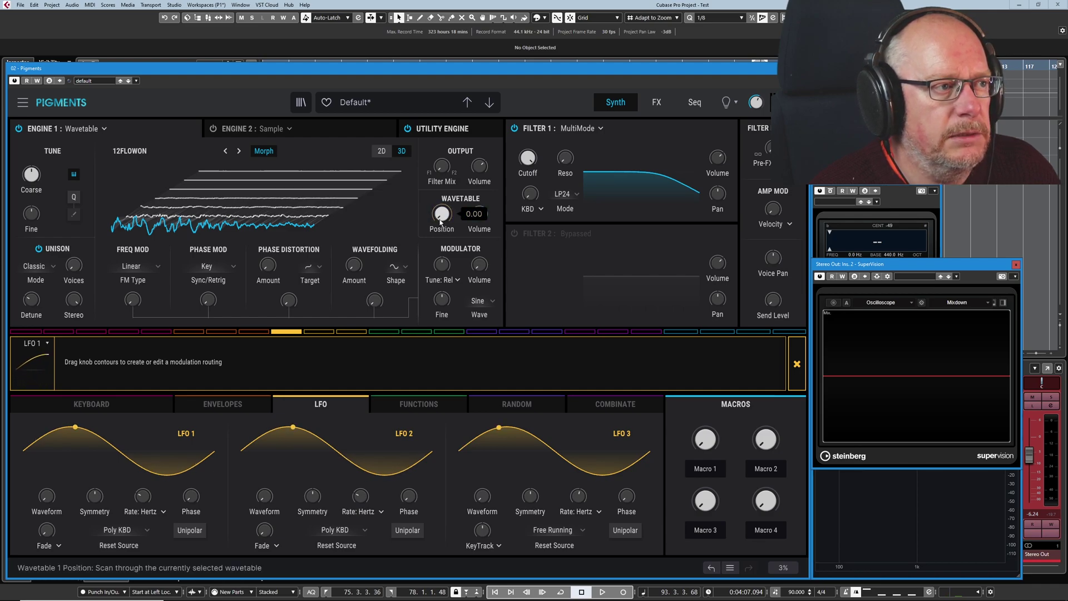
pyautogui.moveTo(440, 214)
pyautogui.mouseDown()
pyautogui.moveTo(440, 196)
pyautogui.moveTo(429, 222)
pyautogui.mouseUp()
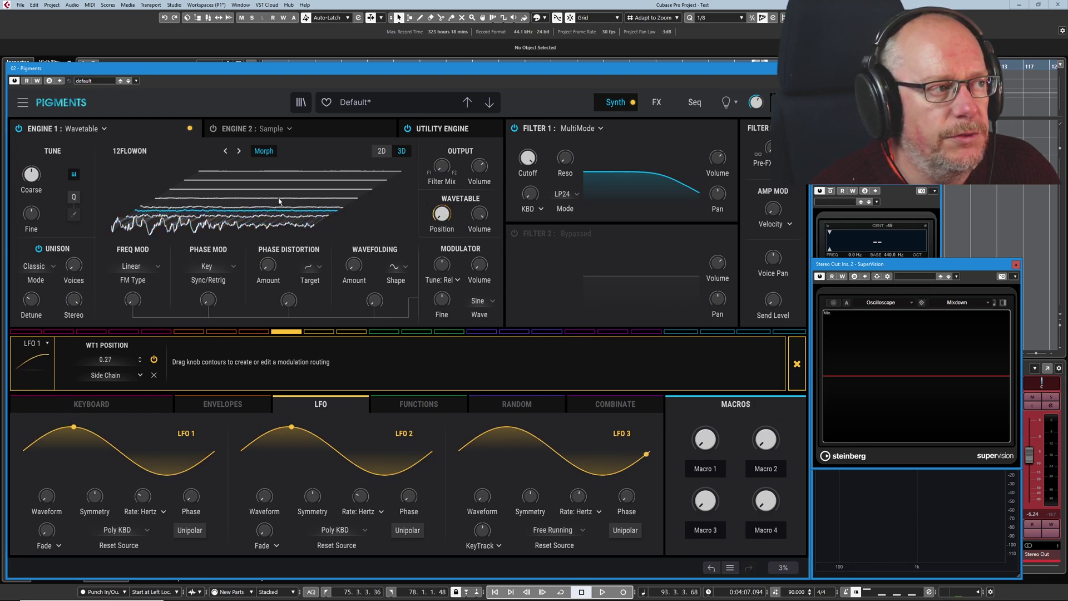
pyautogui.moveTo(437, 221); pyautogui.dragTo(433, 213)
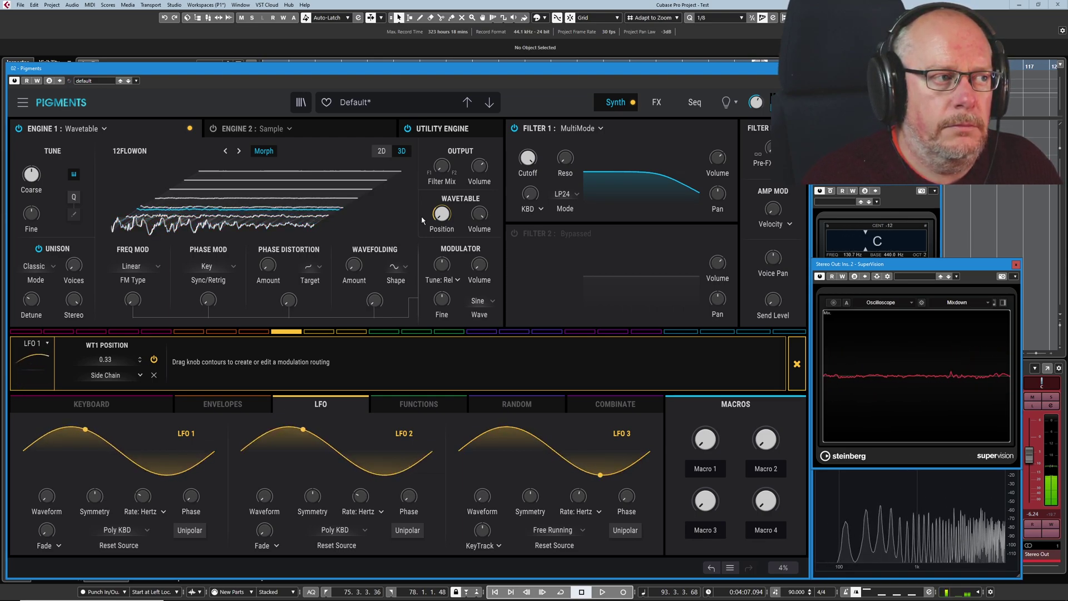
pyautogui.moveTo(441, 213)
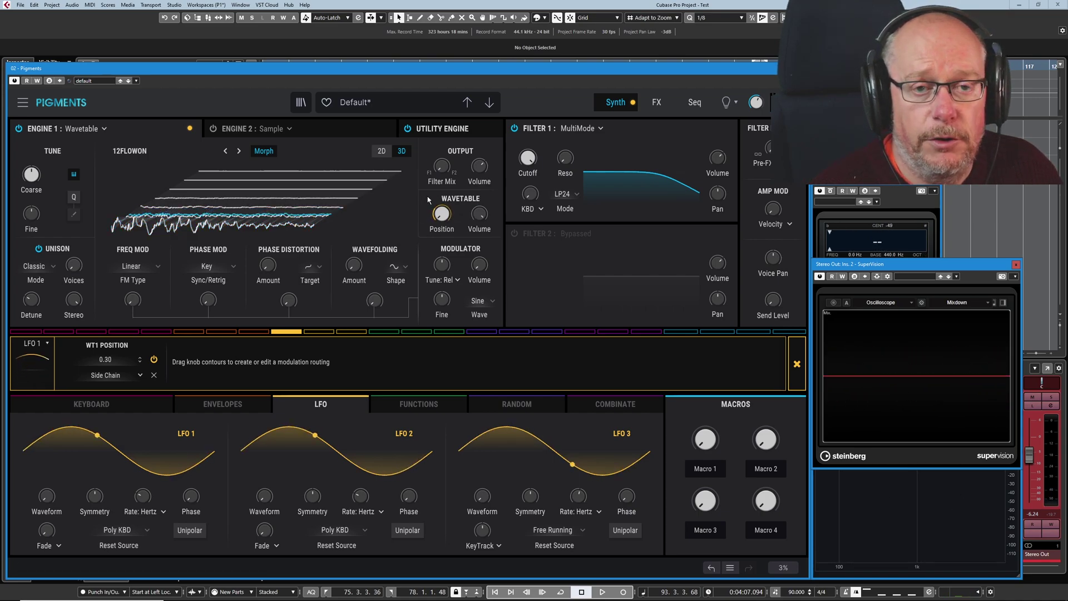
pyautogui.doubleClick(443, 220)
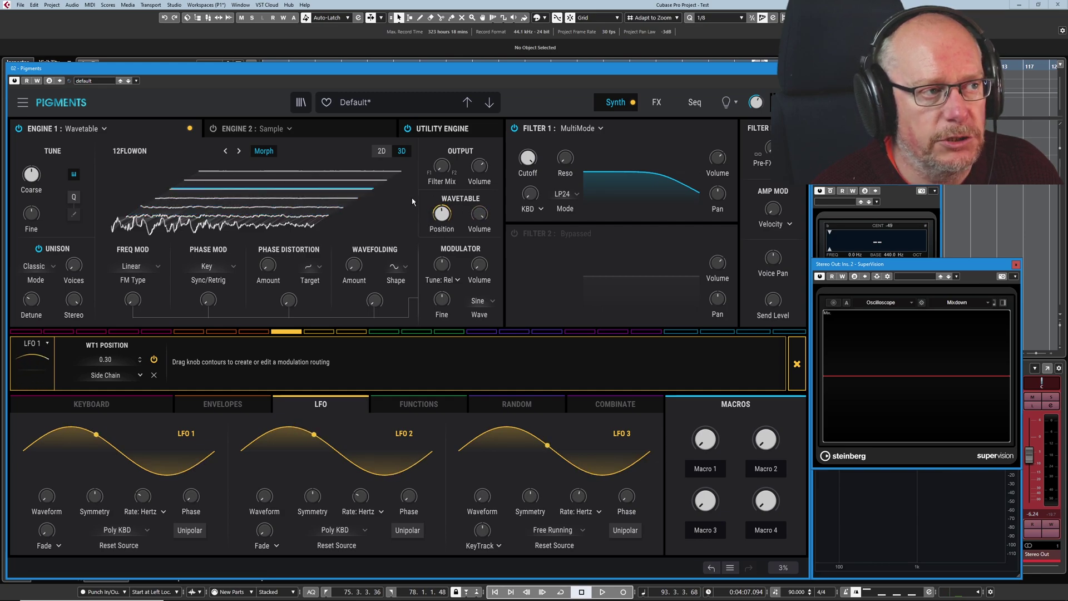
pyautogui.moveTo(439, 216)
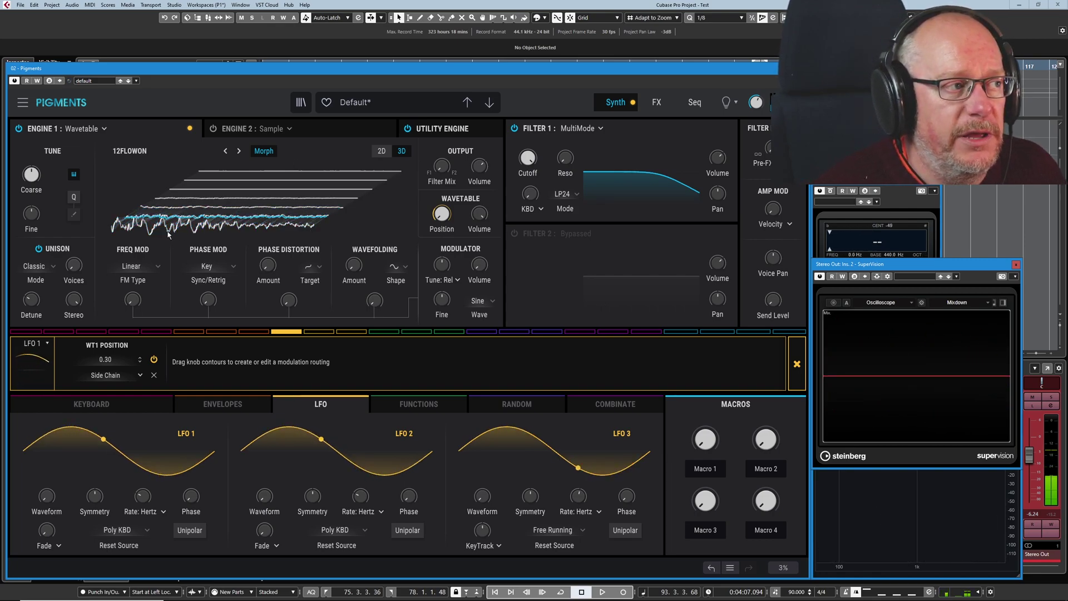
# - Switch the wavetable display to 2D and delete 12flowon from the wavetable library, confirming the warning
pyautogui.click(382, 151)
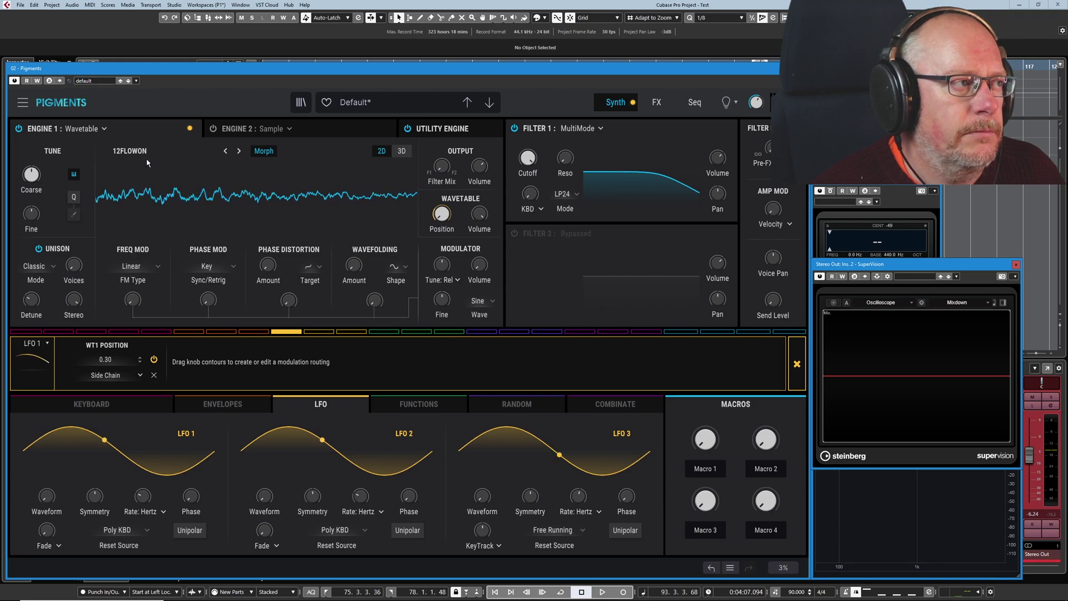
pyautogui.click(134, 152)
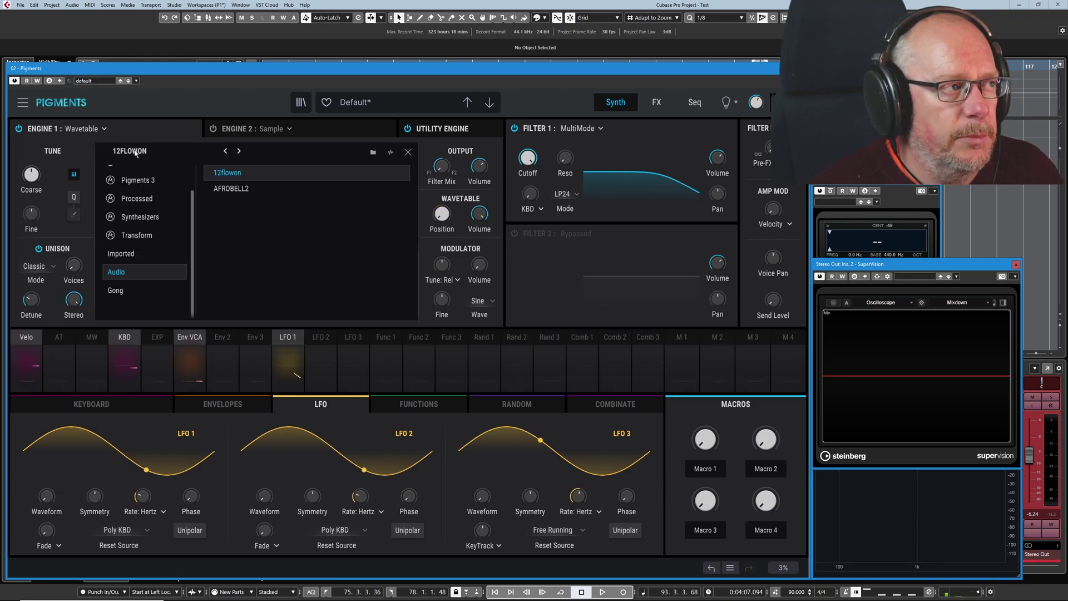
pyautogui.click(402, 175)
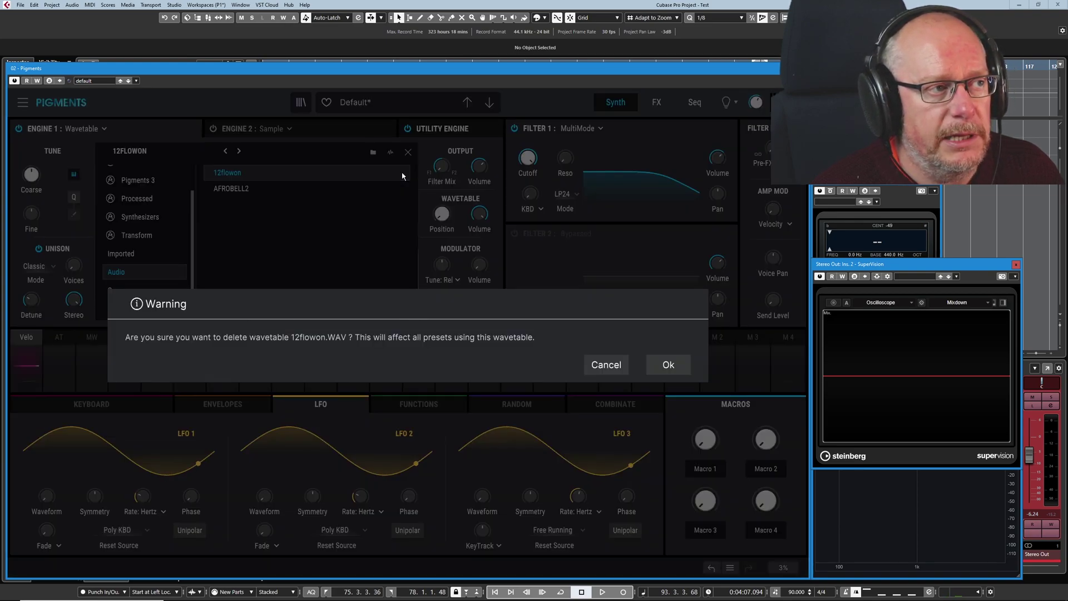
pyautogui.click(667, 365)
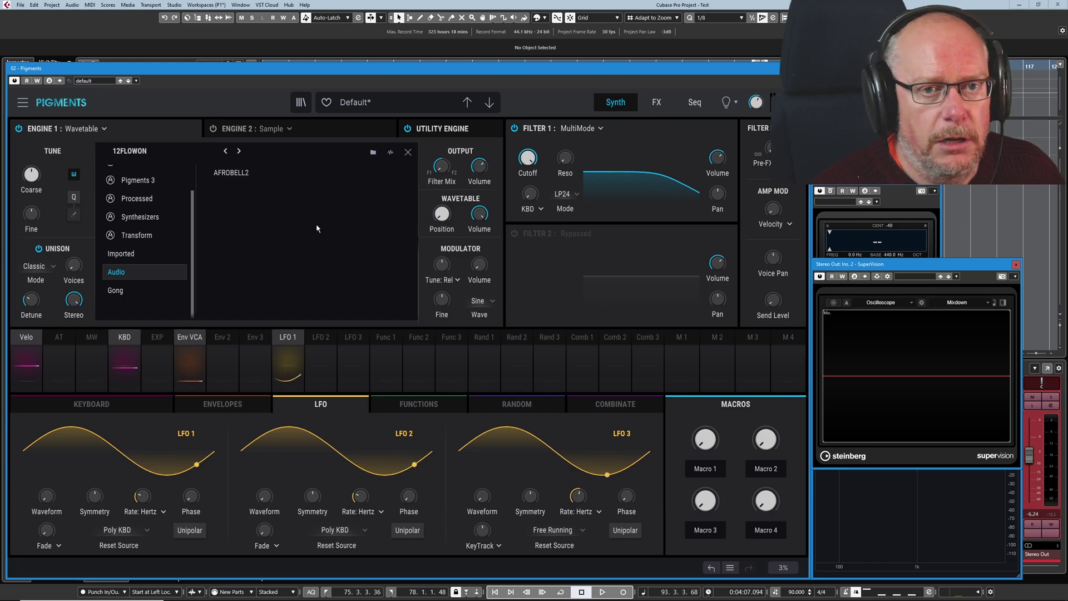
pyautogui.click(293, 219)
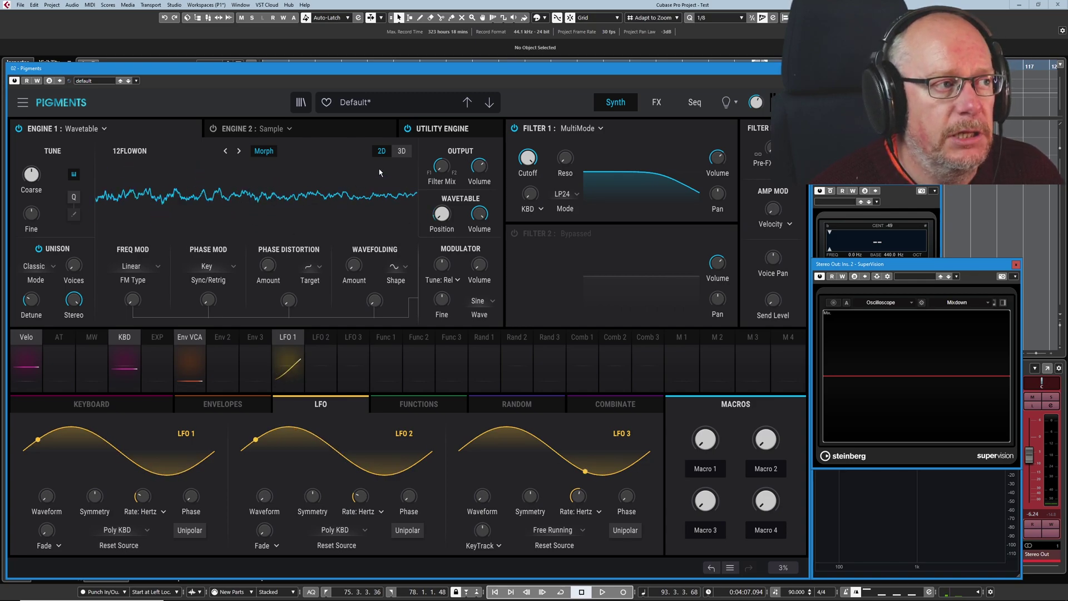
pyautogui.click(401, 151)
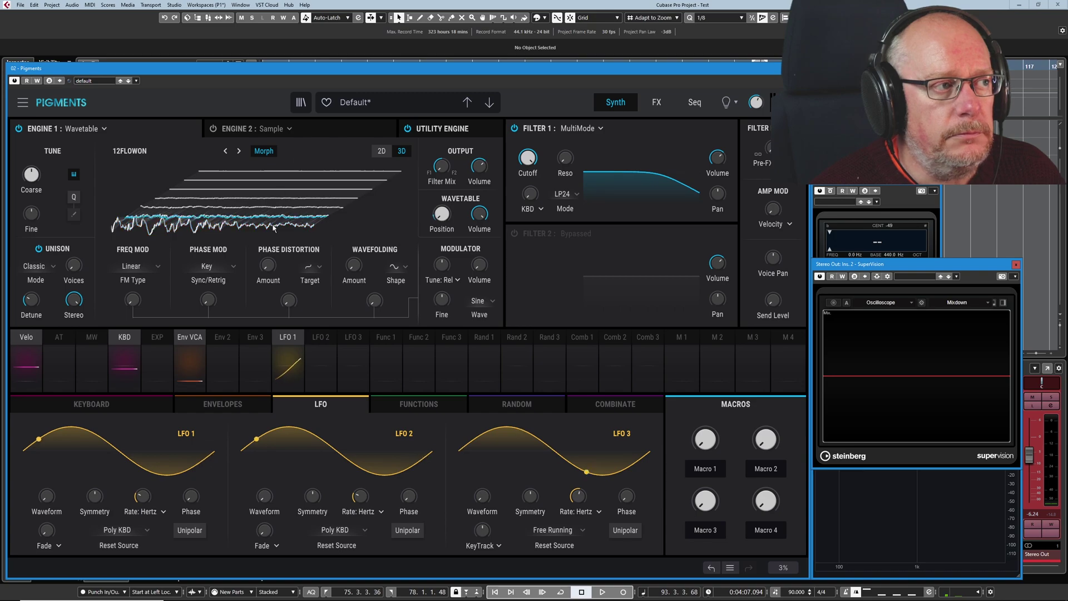
pyautogui.click(382, 152)
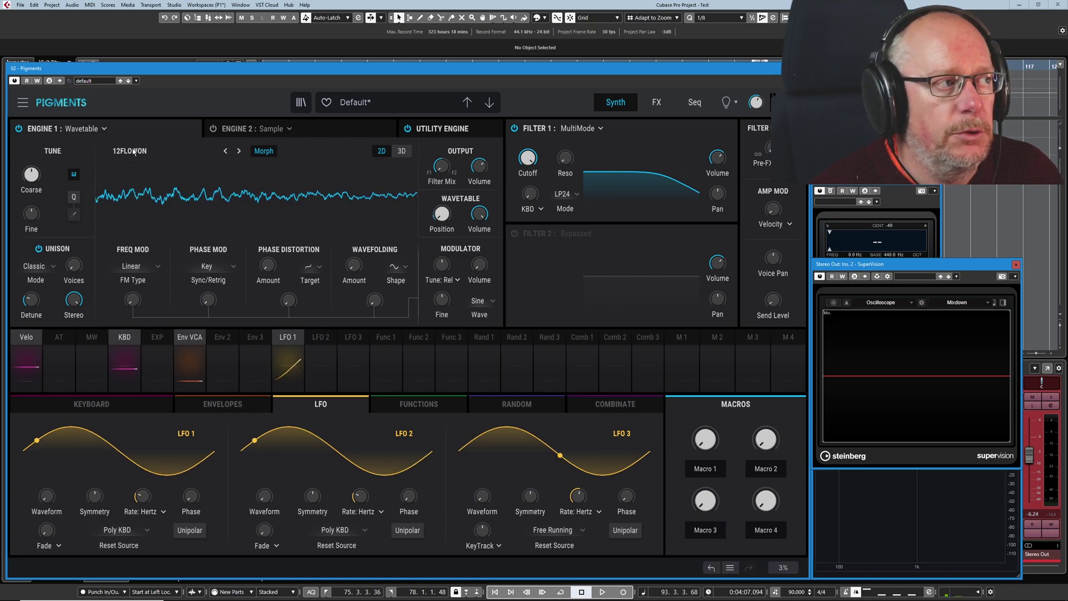